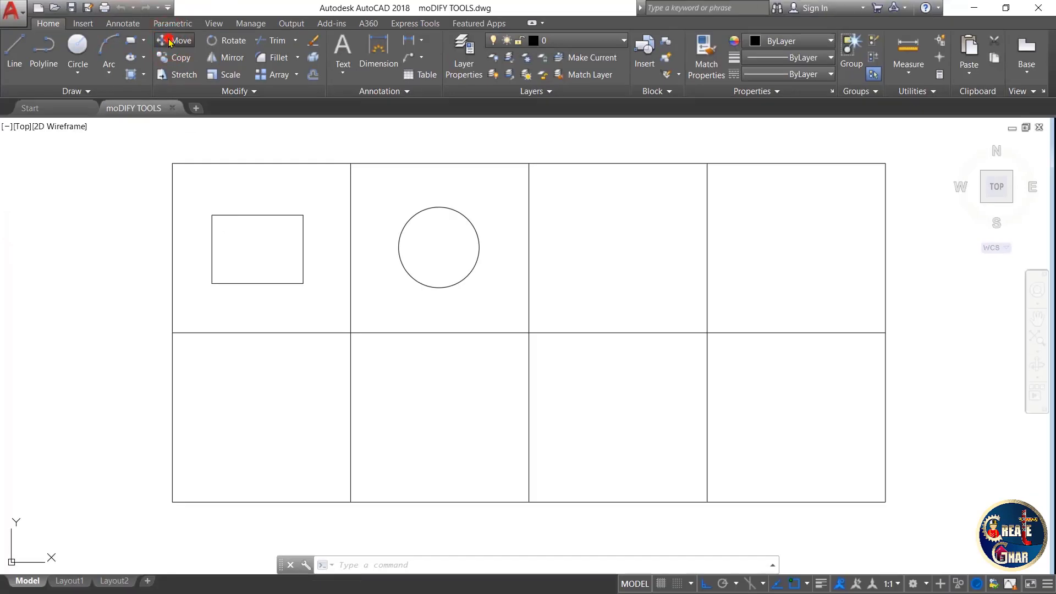
Move the top-left rectangle by its bottom-right corner onto the grid's bottom-right corner, with Ortho off.
left_click(170, 41)
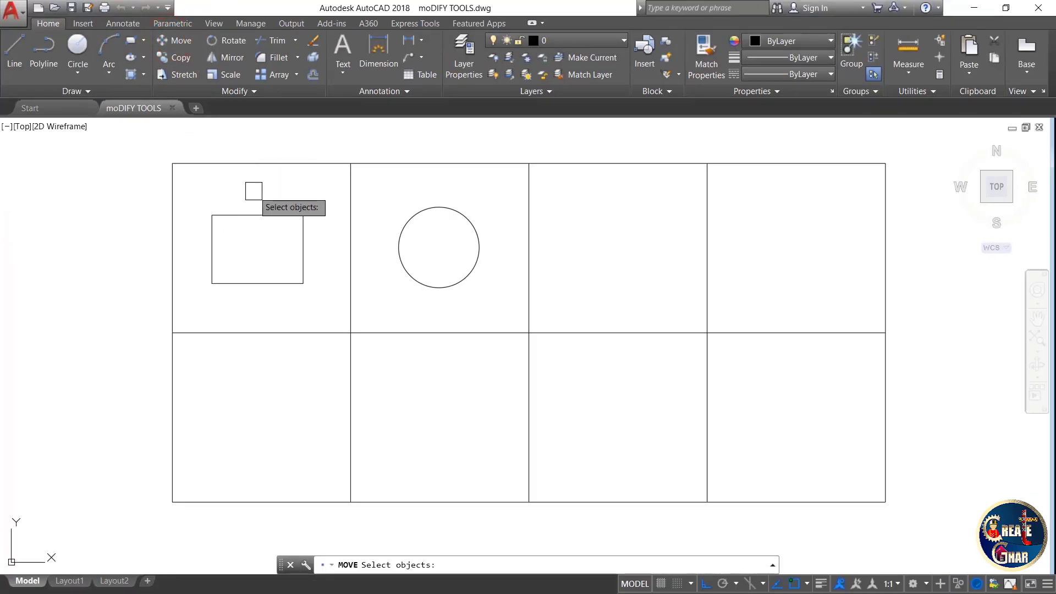
left_click_drag(253, 190, 277, 189)
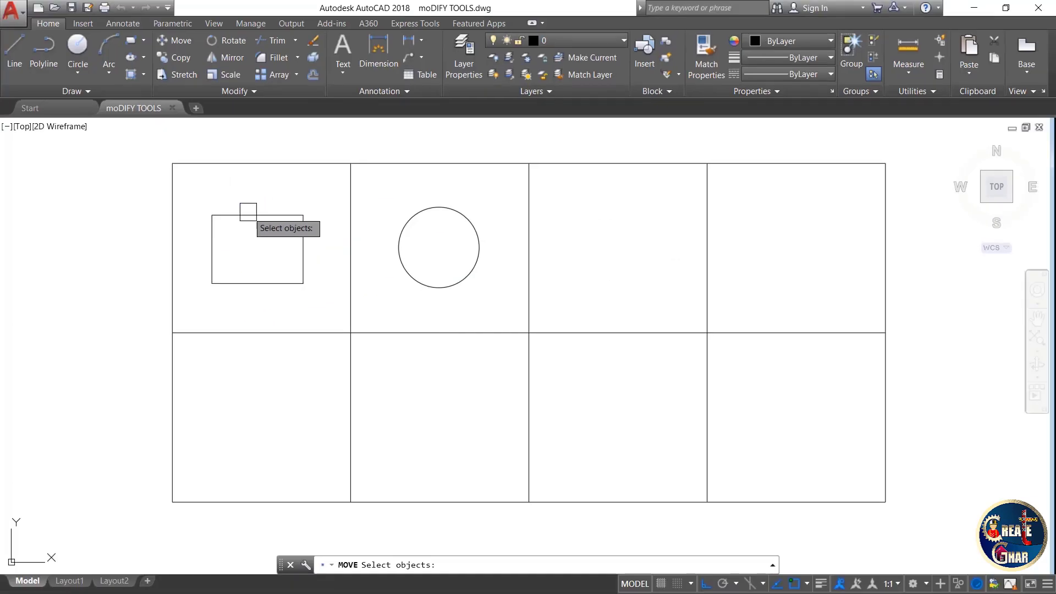
left_click(247, 214)
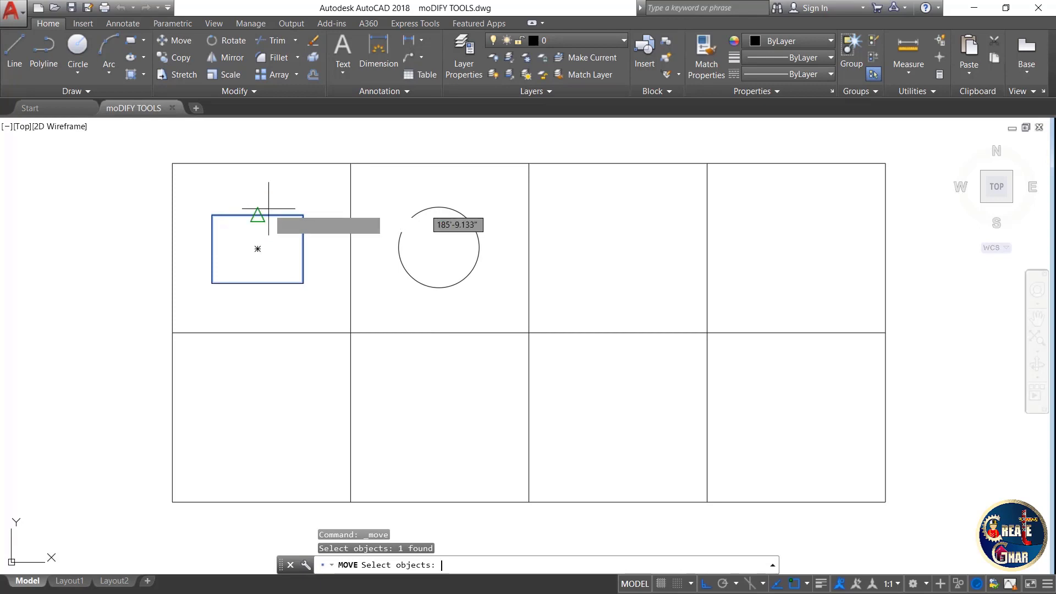
key("Return")
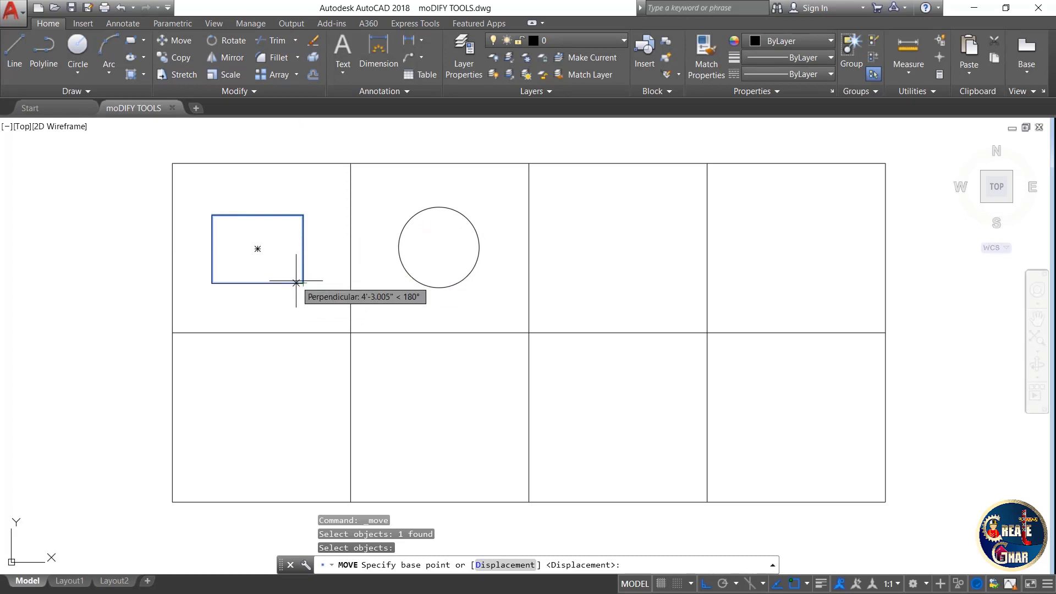
left_click(303, 283)
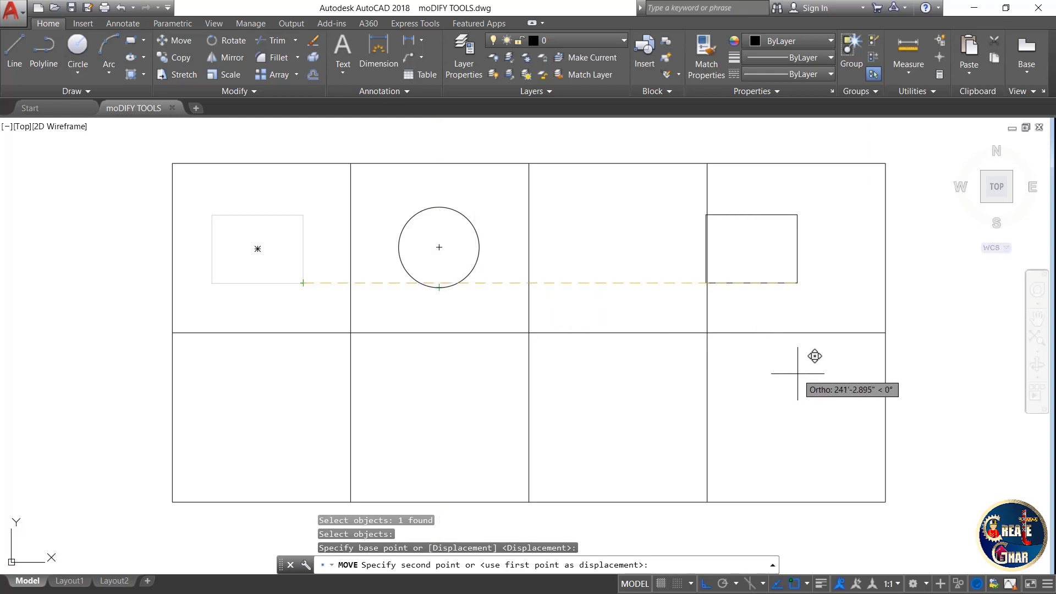
key("F8")
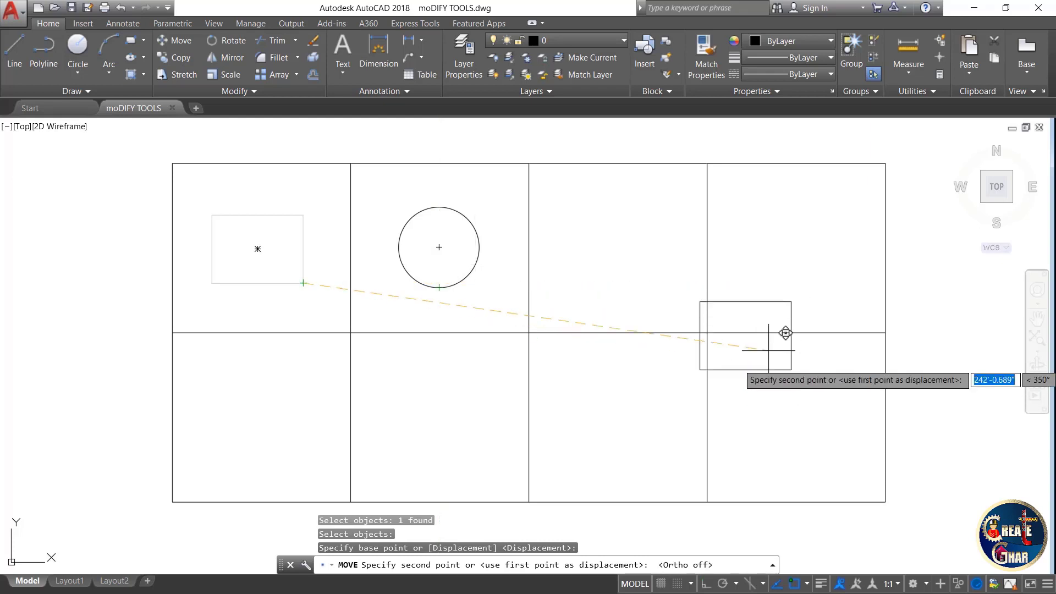
scroll(761, 387, "down", 2)
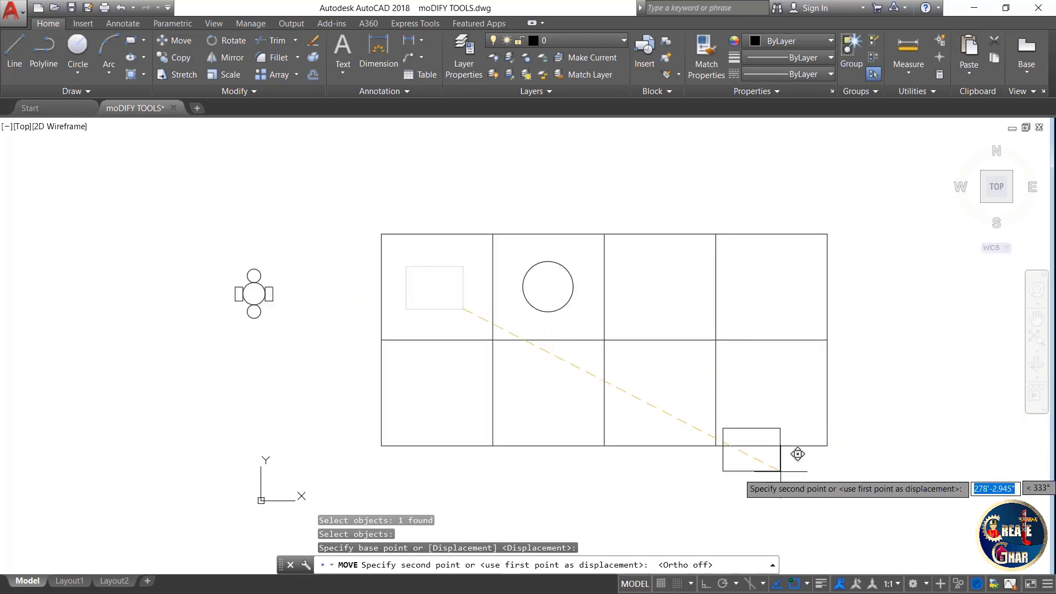
scroll(797, 404, "up", 5)
scroll(842, 440, "up", 3)
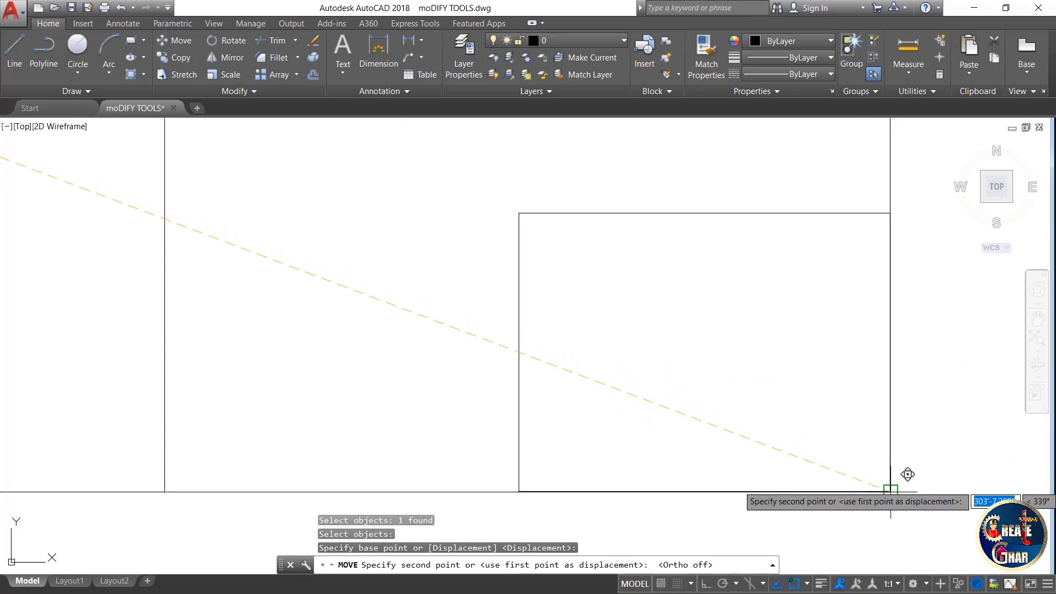
left_click(887, 491)
scroll(749, 438, "down", 6)
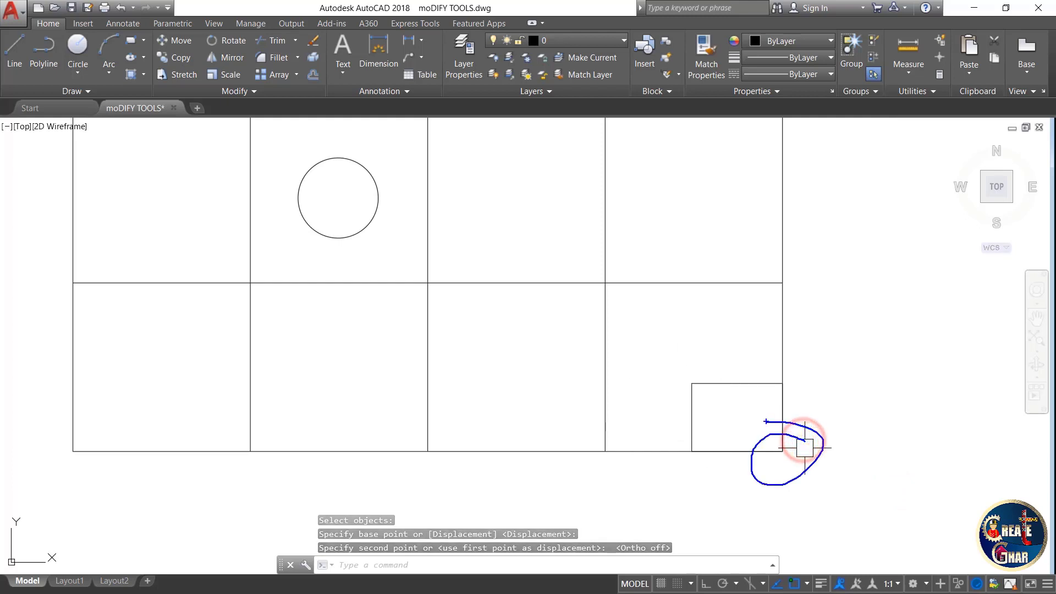
Select the rectangle in the grid's lower-right cell.
middle_click_drag(761, 413, 736, 380)
left_click(708, 351)
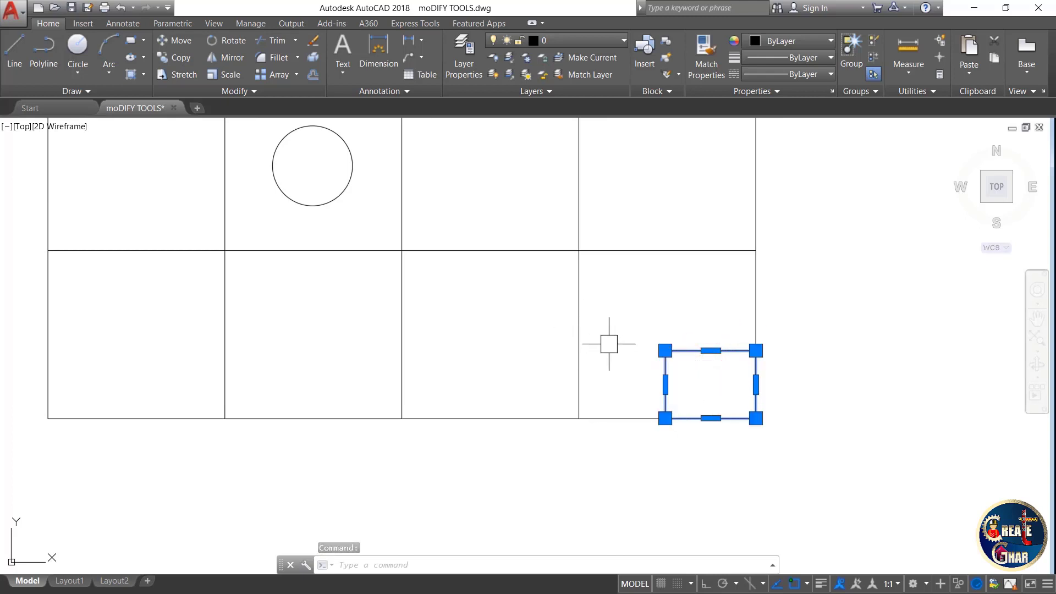
key("Escape")
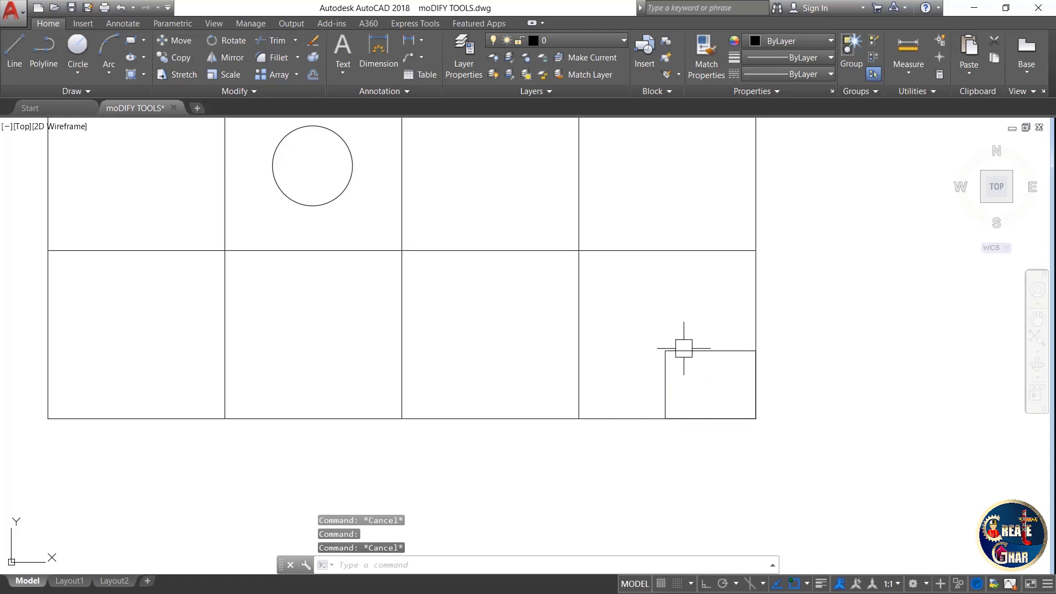
left_click(687, 349)
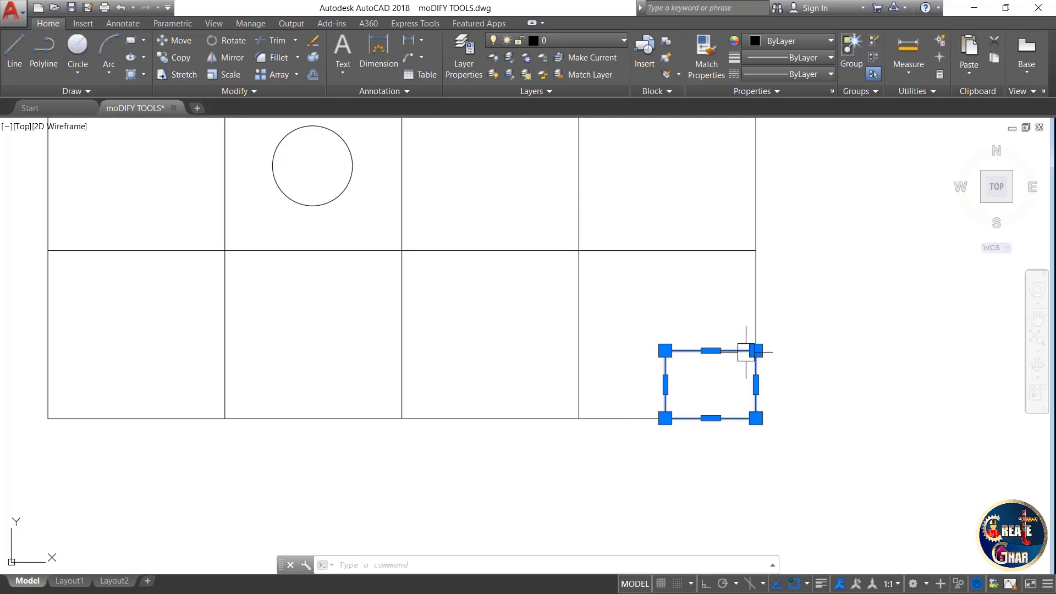
Move the rectangle (M) by its top-left corner onto the bottom edge below the first column divider.
type("M")
key("Return")
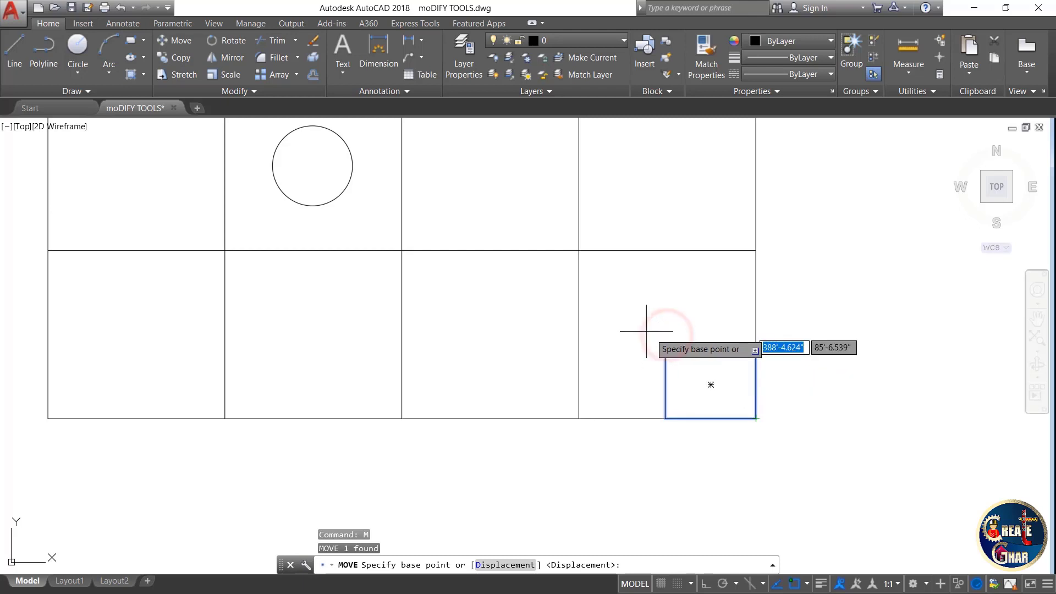
left_click(665, 351)
scroll(647, 359, "down", 4)
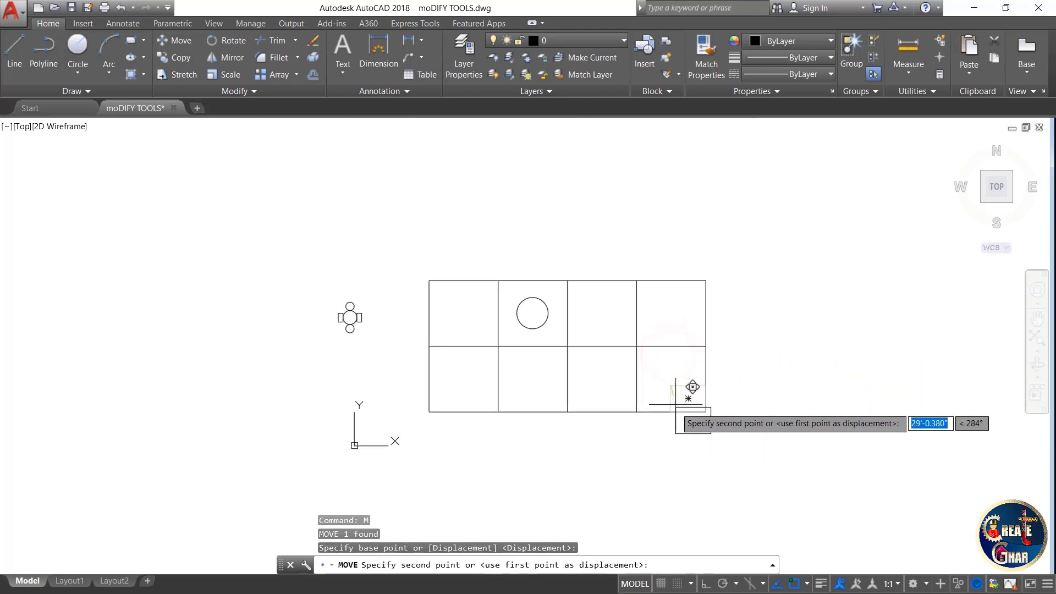
scroll(640, 334, "up", 4)
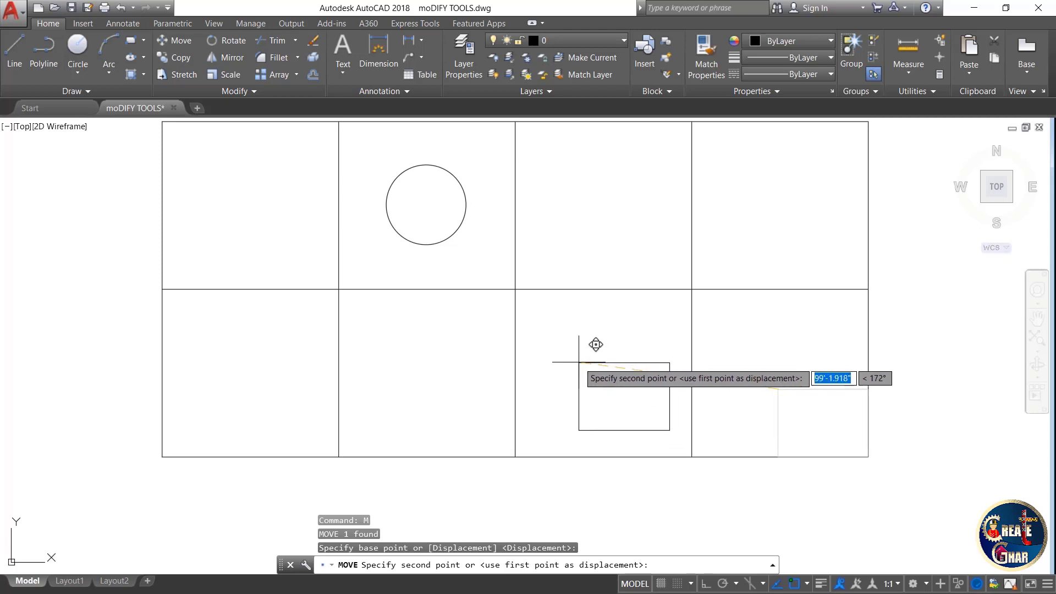
scroll(657, 387, "down", 4)
scroll(556, 420, "up", 4)
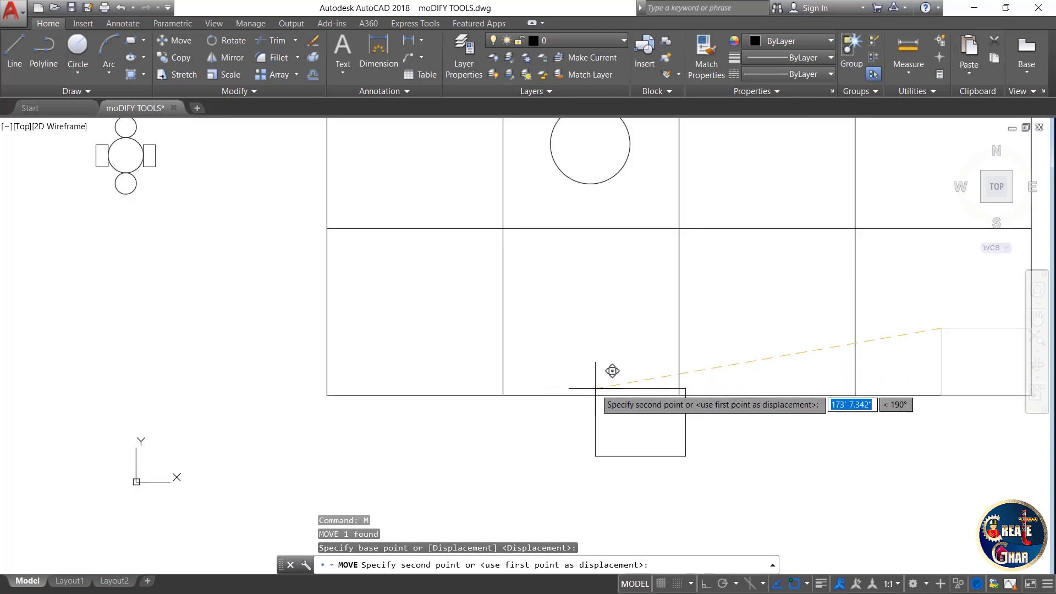
scroll(522, 406, "up", 4)
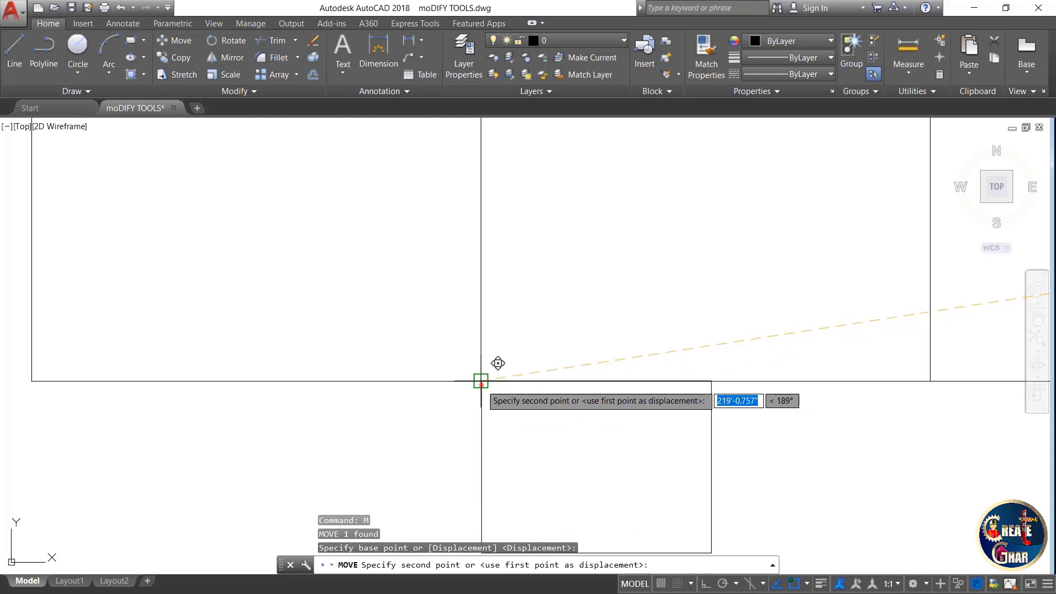
left_click(481, 380)
scroll(506, 367, "down", 4)
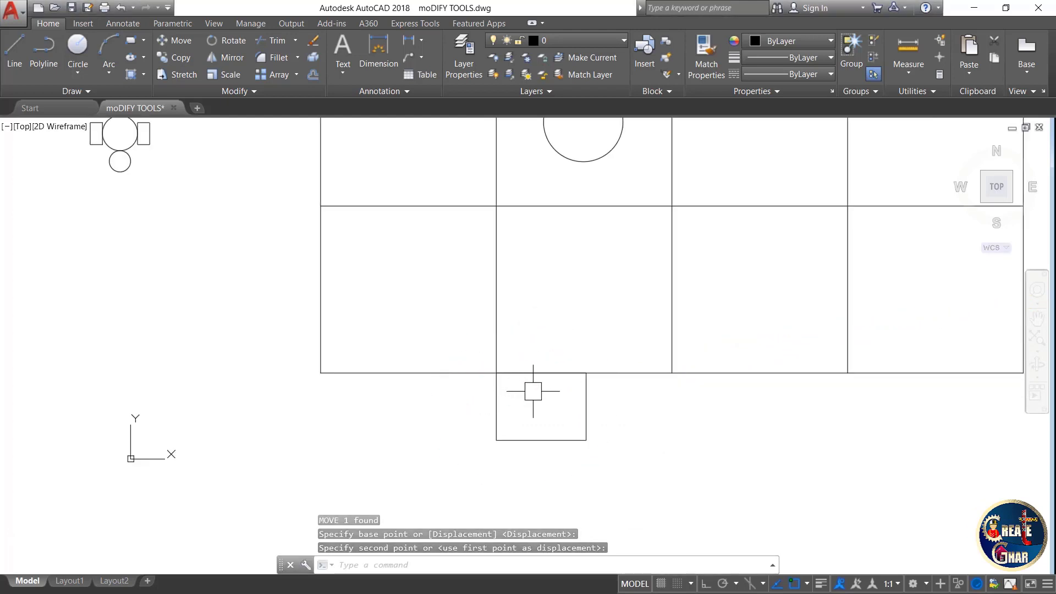
key("Escape")
key("Escape")
scroll(566, 440, "down", 2)
scroll(600, 429, "up", 4)
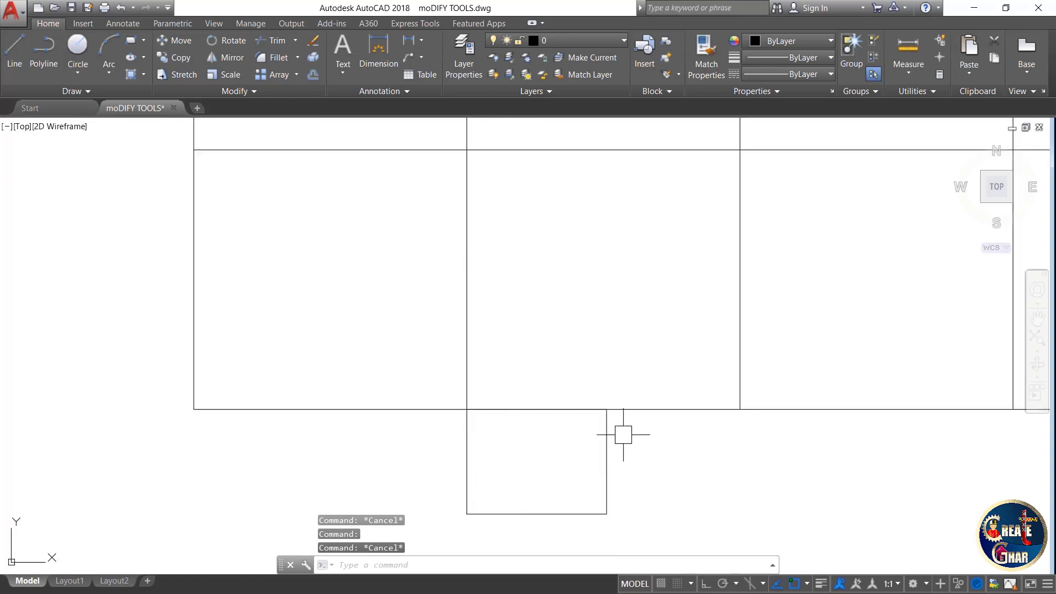
left_click(605, 435)
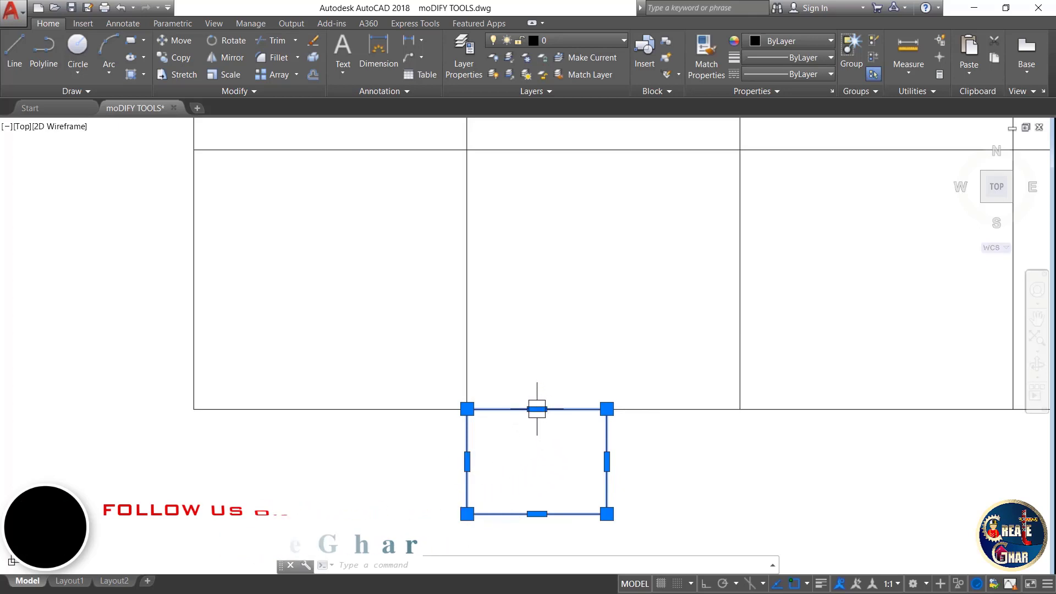
mouse_move(606, 408)
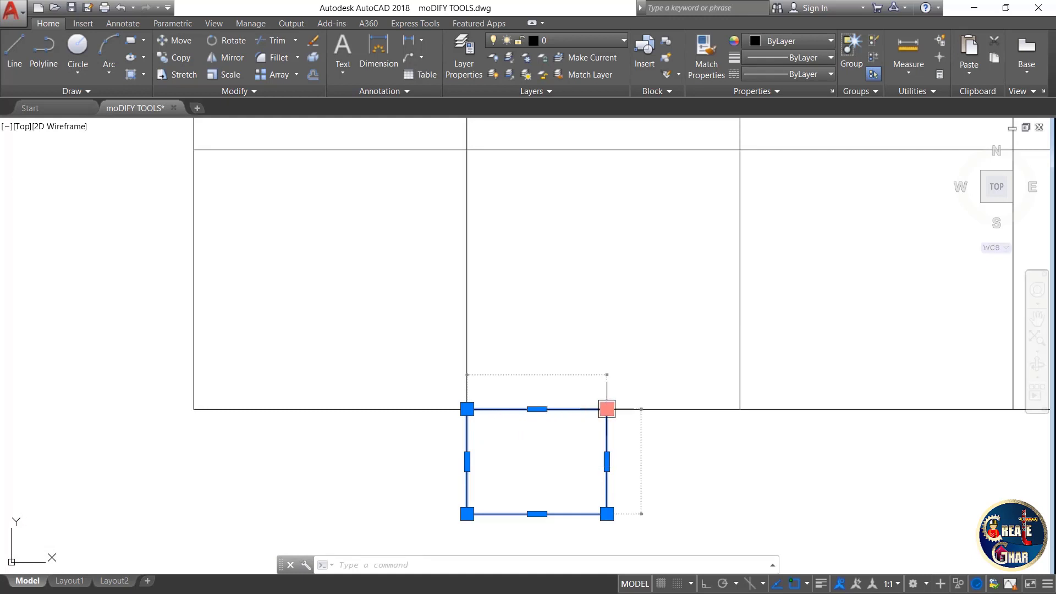
left_click(606, 408)
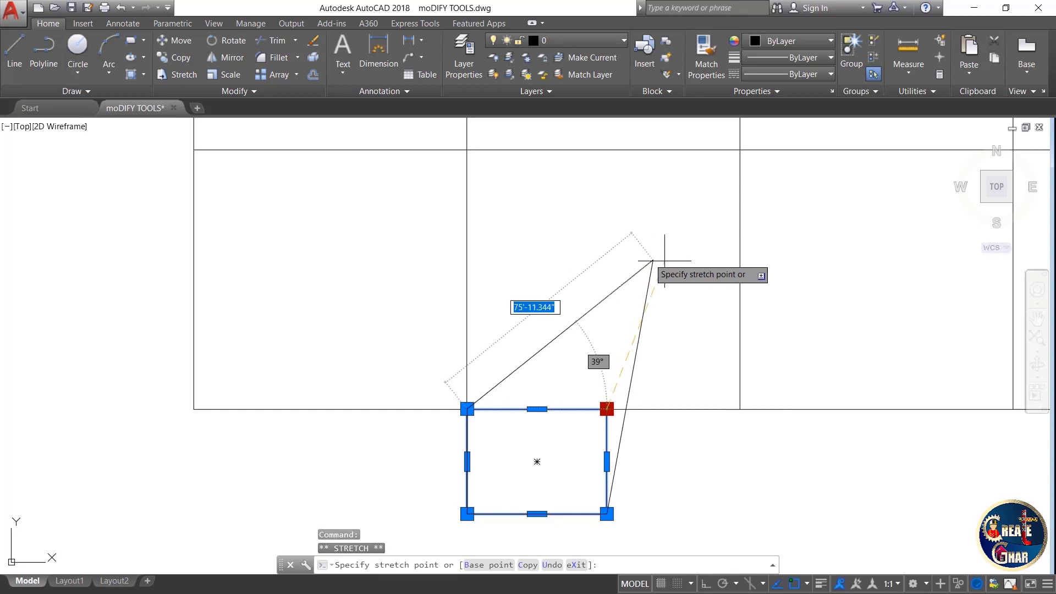
left_click(698, 267)
key("Escape")
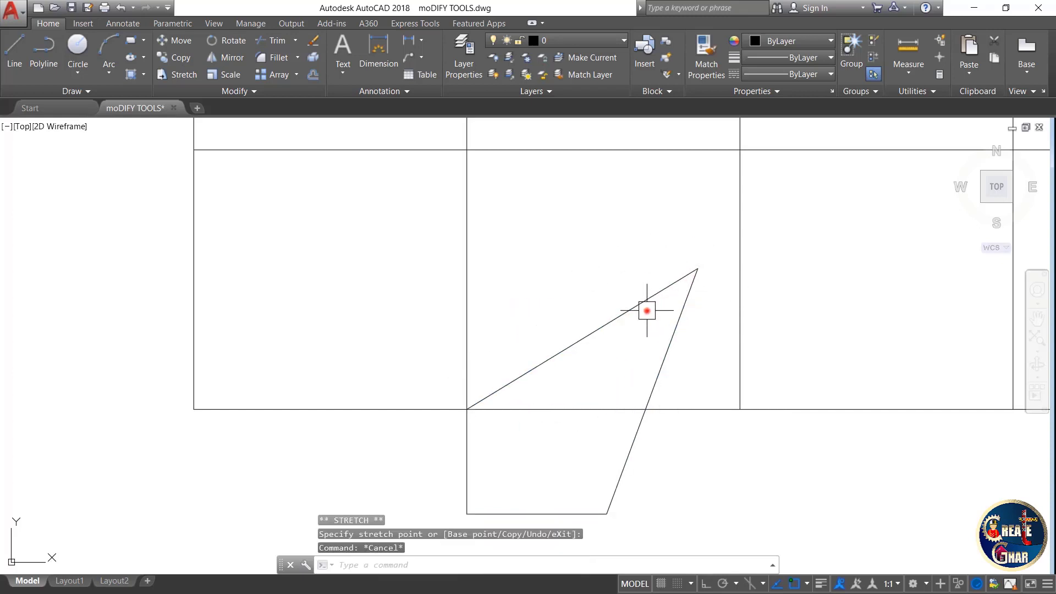
left_click(647, 311)
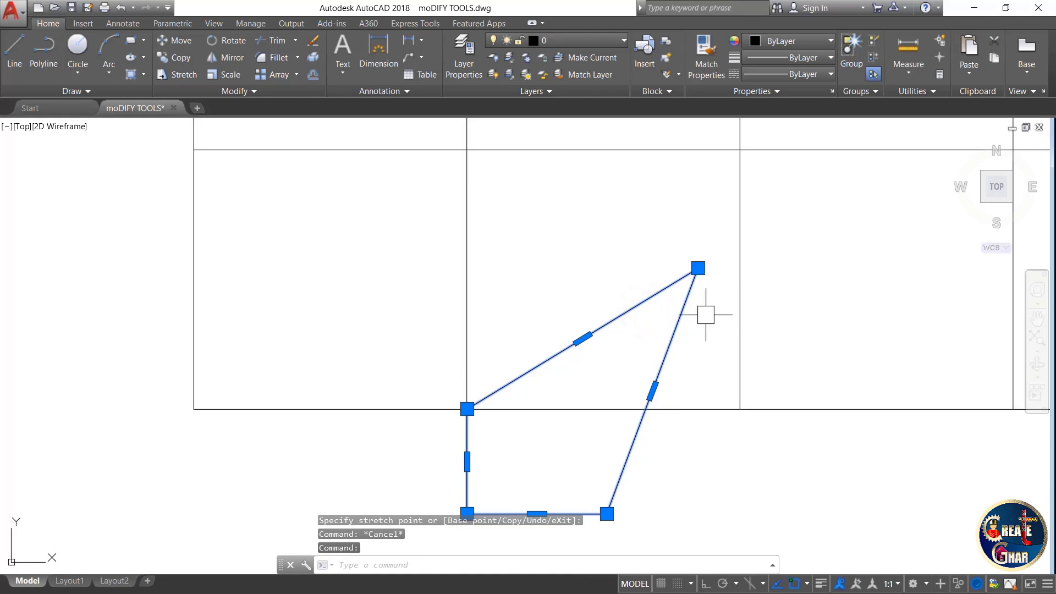
key("ctrl+z")
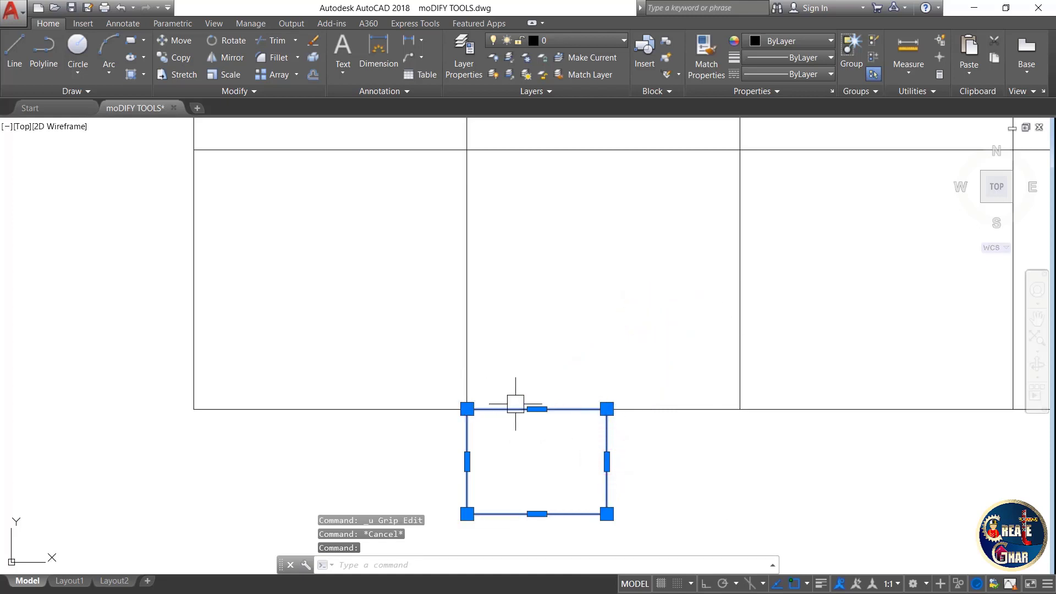
scroll(594, 415, "up", 2)
scroll(583, 409, "up", 2)
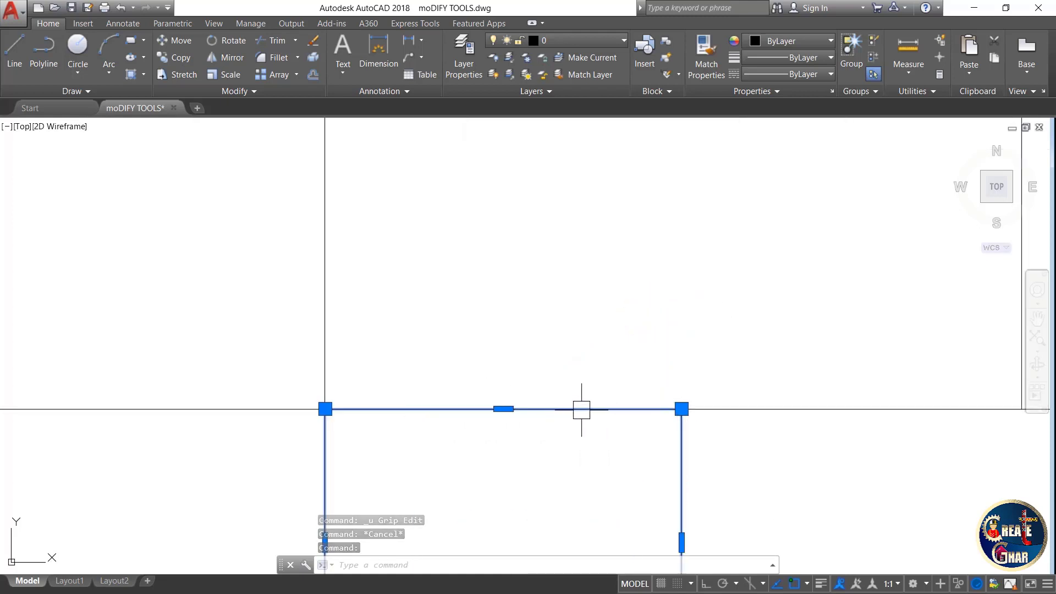
Drag the selected rectangle by its grip into the cell above, then zoom to fit the grid.
scroll(586, 409, "down", 2)
left_click(584, 408)
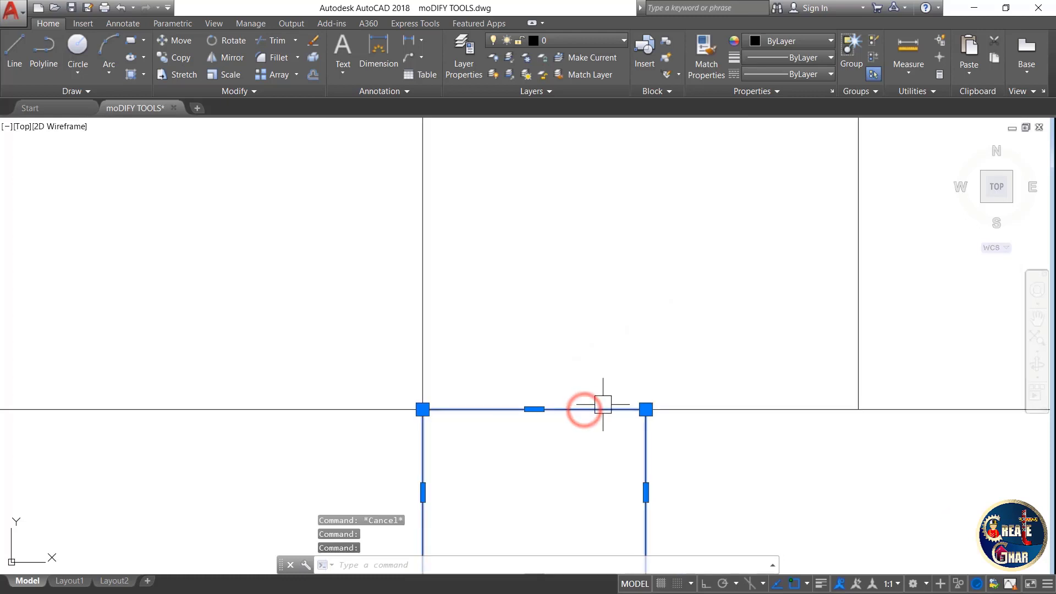
left_click_drag(576, 385, 581, 247)
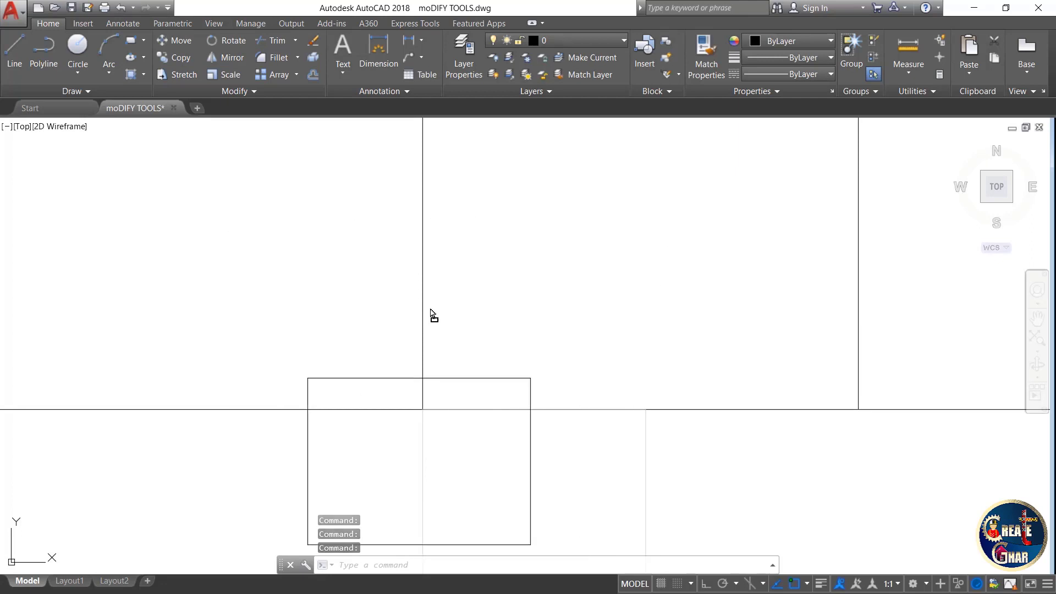
left_click_drag(581, 249, 649, 204)
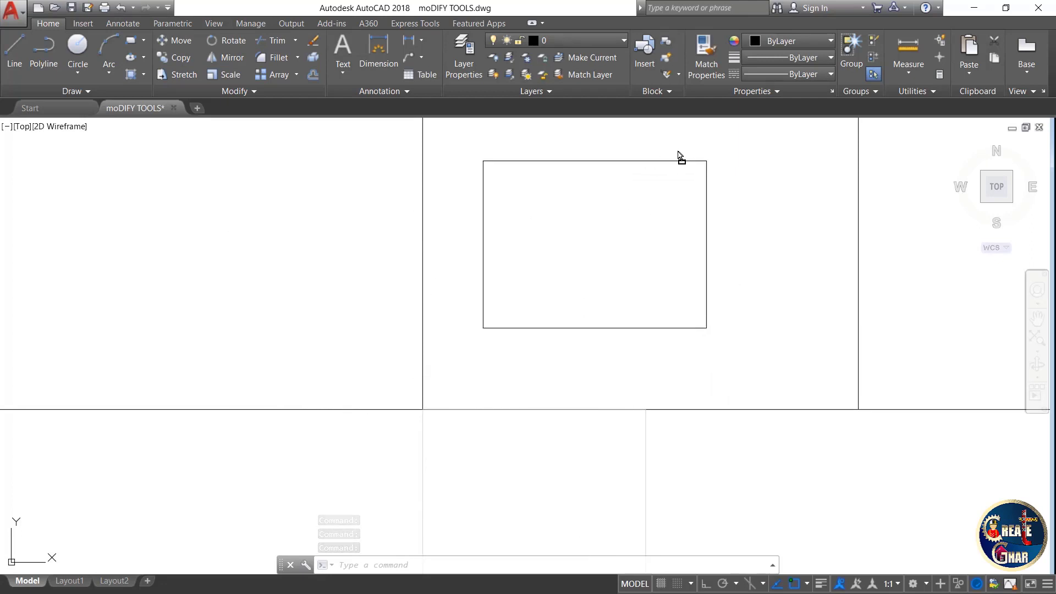
left_click(705, 159)
key("Return")
scroll(509, 353, "up", 2)
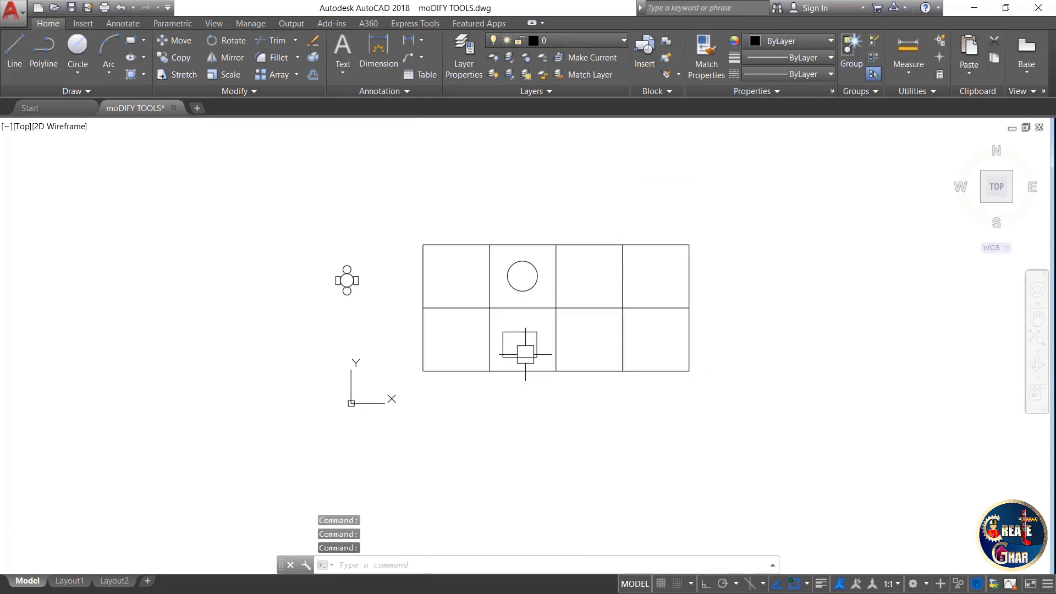
Grip-drag the small rectangle from the second into the third bottom-row cell and reselect it.
left_click(505, 346)
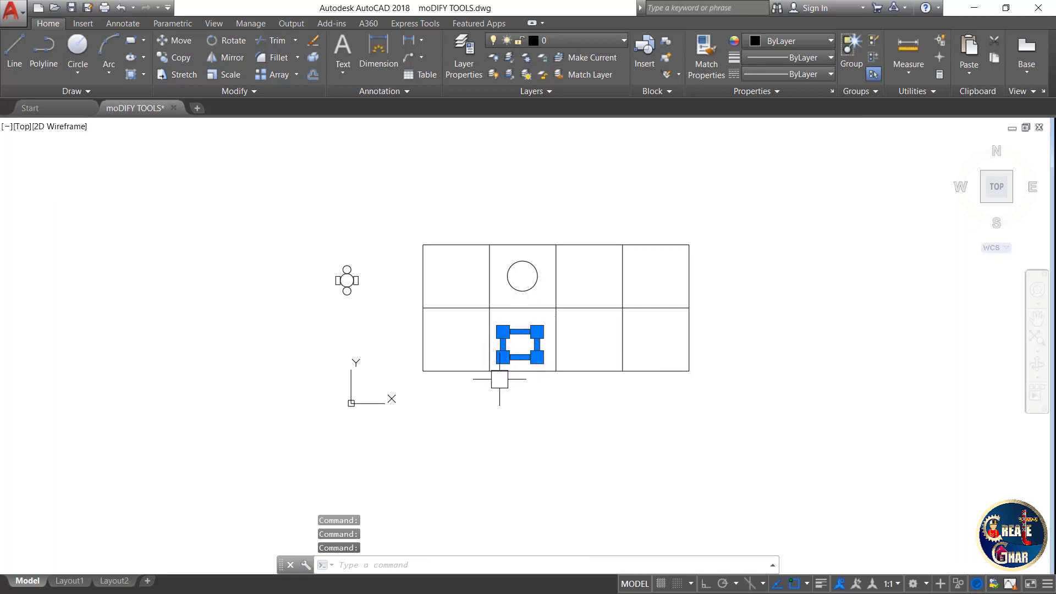
left_click_drag(546, 309, 509, 318)
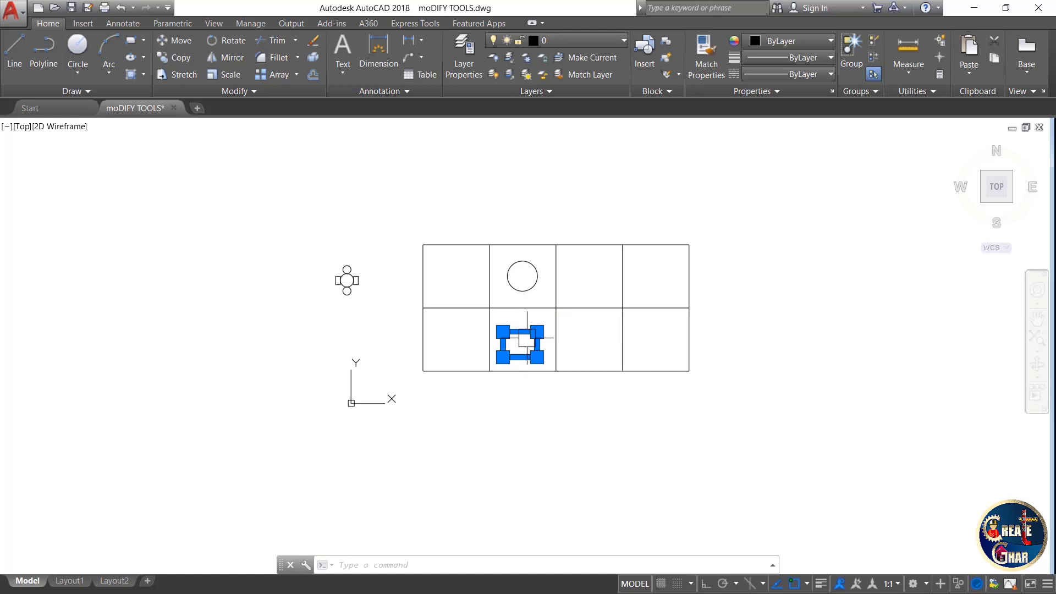
key("Escape")
scroll(559, 333, "up", 6)
left_click(476, 328)
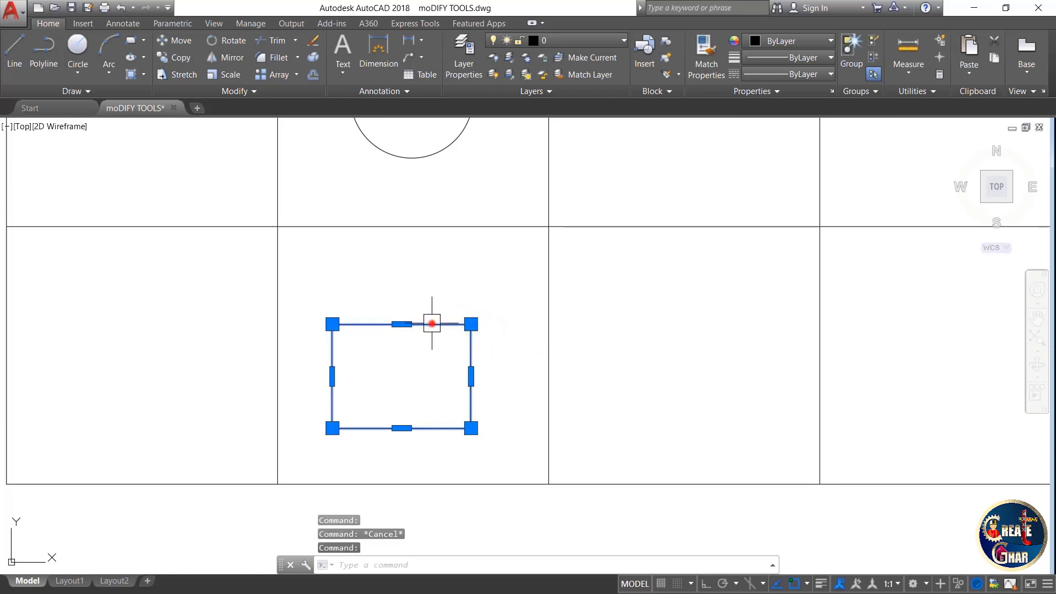
left_click_drag(432, 323, 614, 384)
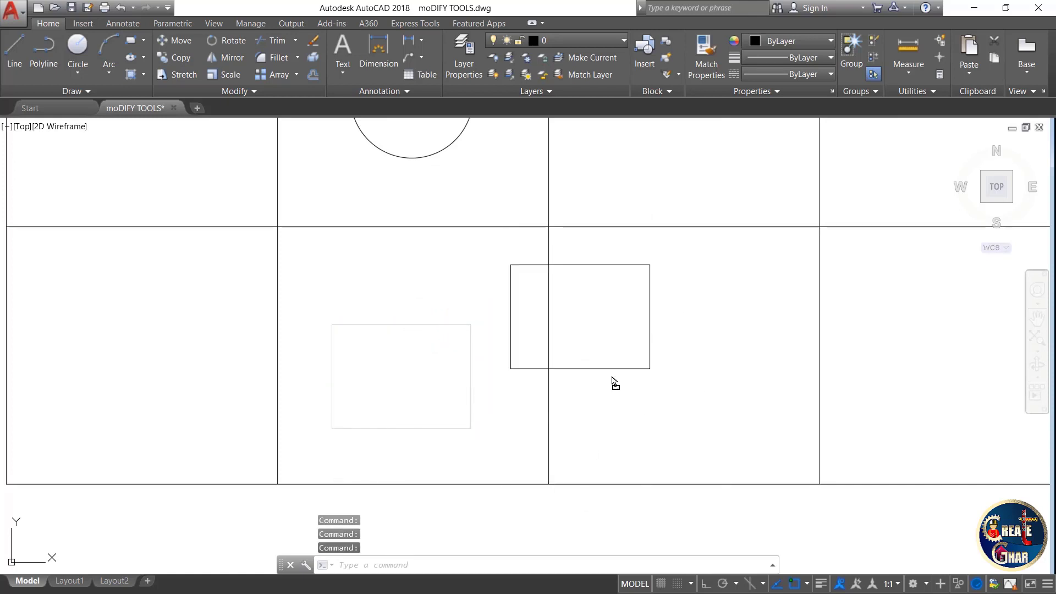
left_click_drag(614, 383, 725, 318)
scroll(466, 368, "down", 4)
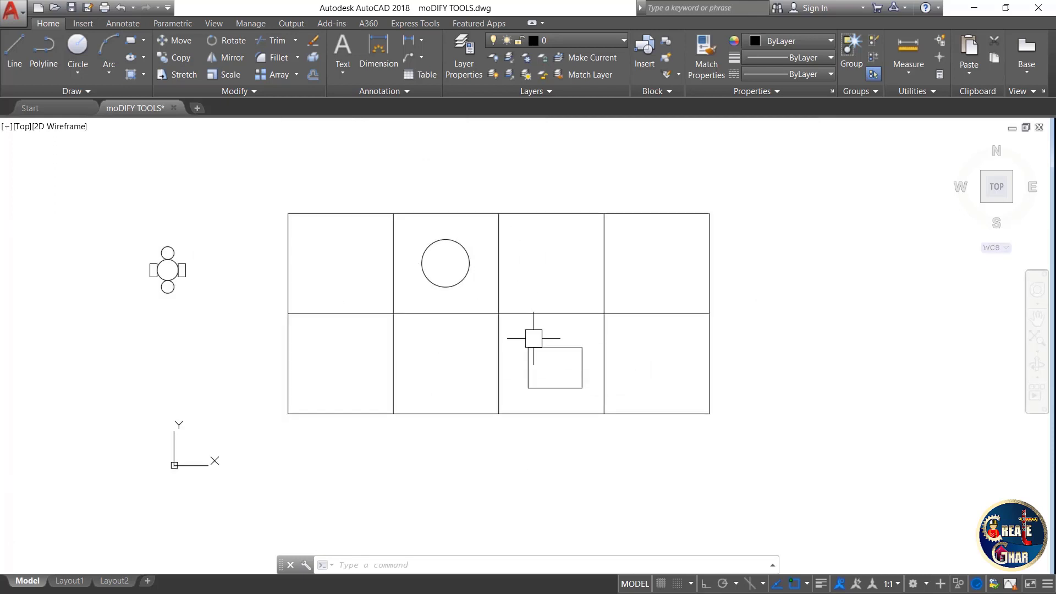
scroll(543, 346, "up", 4)
left_click(544, 347)
scroll(553, 385, "down", 2)
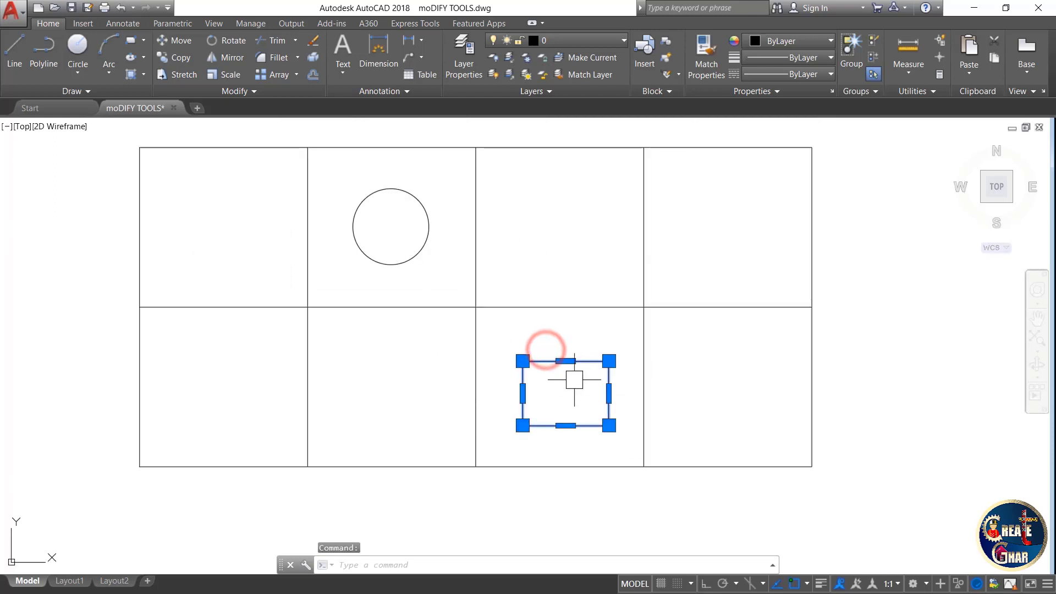
Move the top-row circle and small rectangle two cells to the right.
scroll(512, 339, "down", 3)
key("Escape")
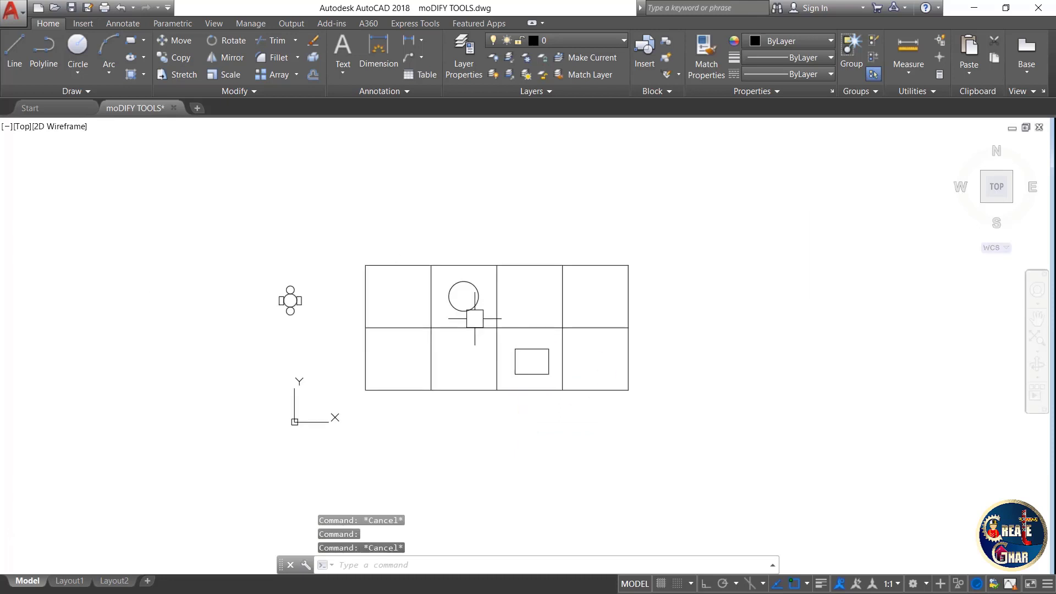
left_click(468, 302)
left_click(525, 373)
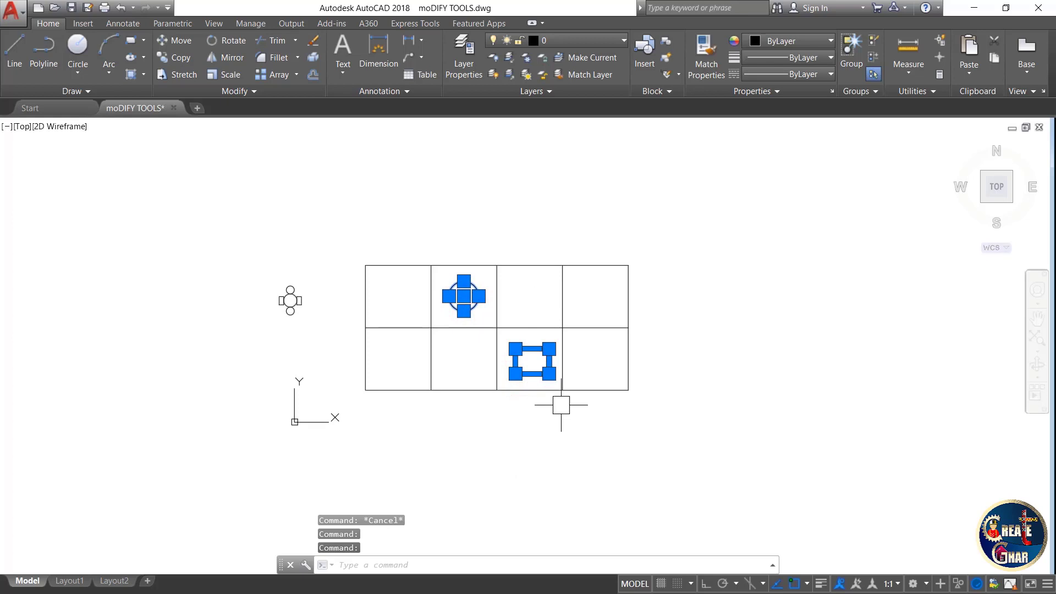
type("M")
key("Return")
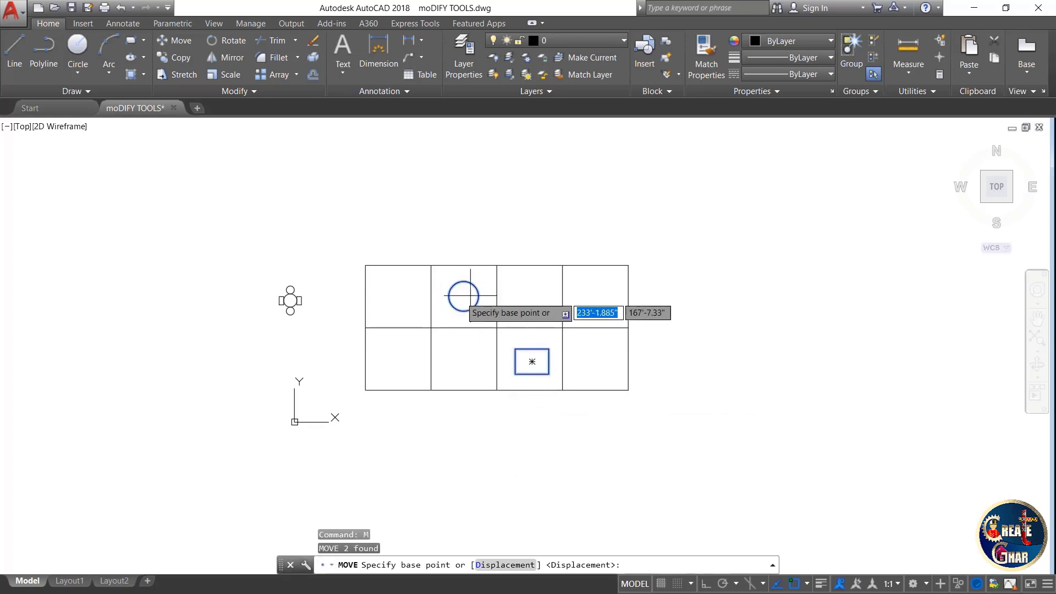
scroll(518, 325, "up", 2)
left_click(482, 328)
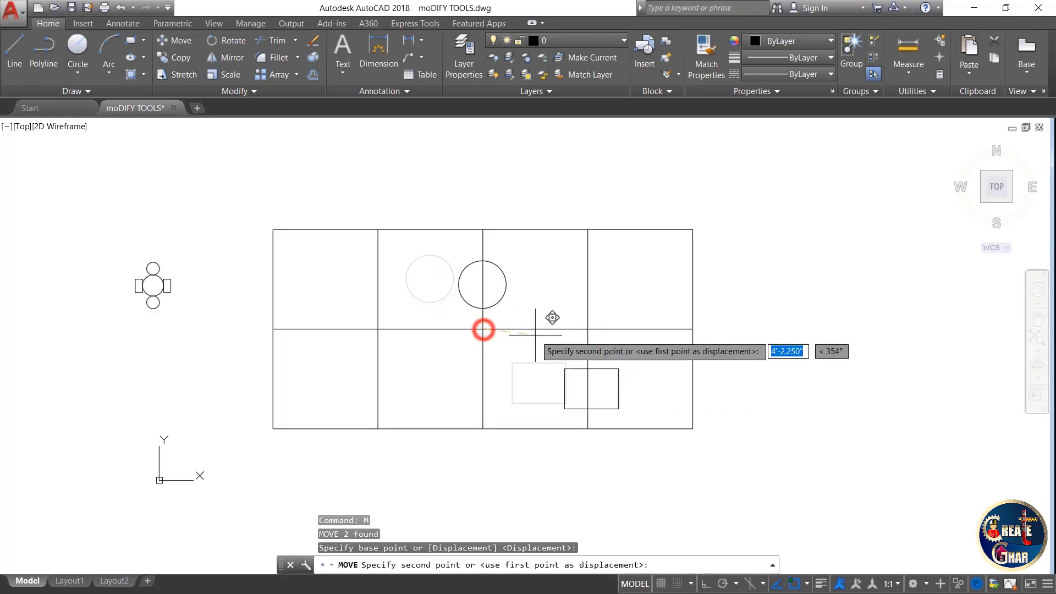
left_click(689, 328)
scroll(687, 330, "down", 1)
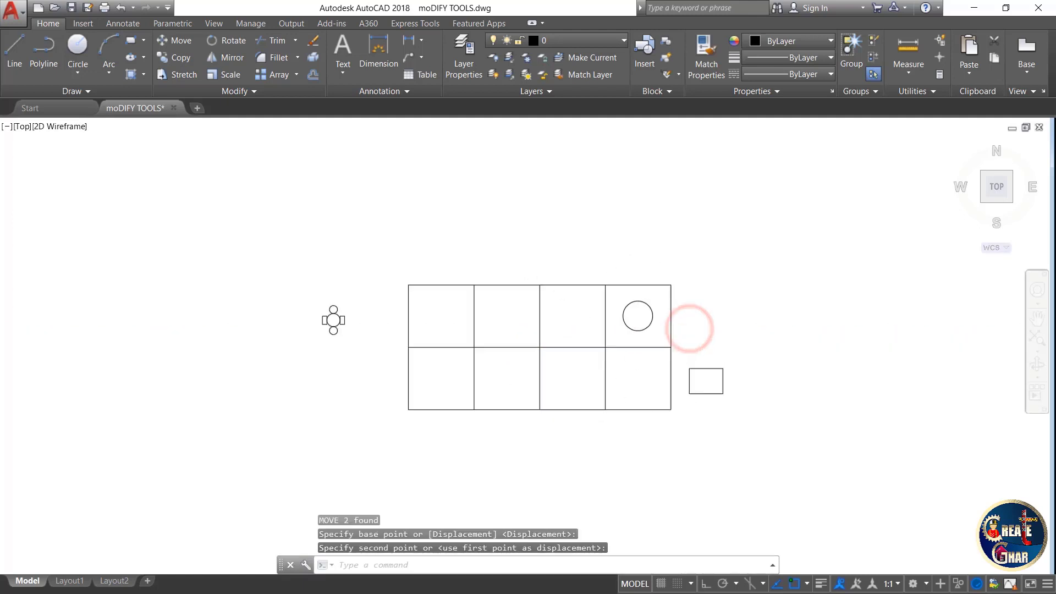
scroll(682, 341, "down", 1)
scroll(642, 330, "up", 1)
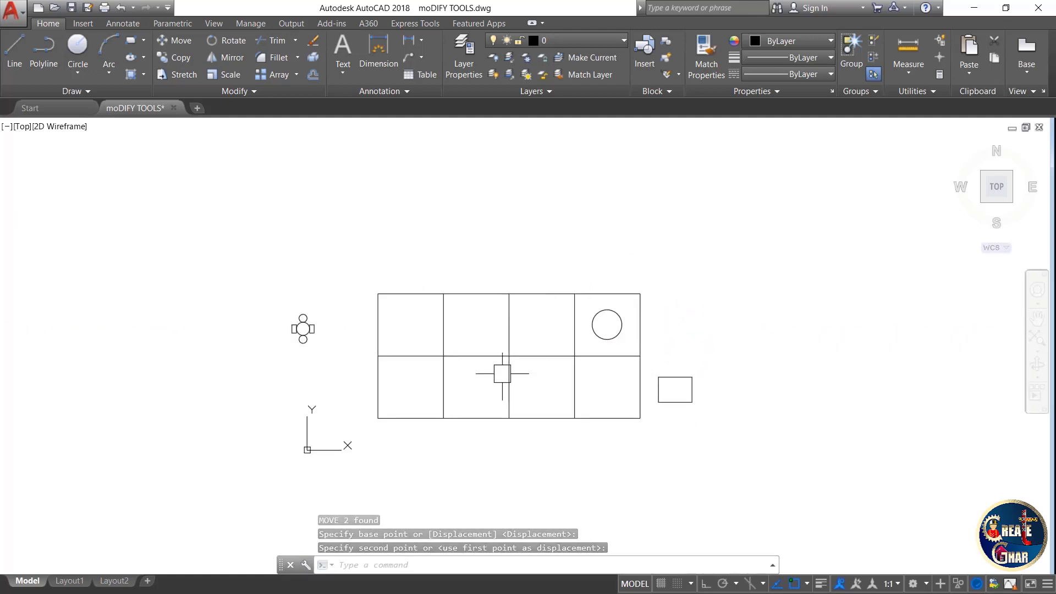
scroll(644, 342, "up", 4)
scroll(601, 249, "down", 6)
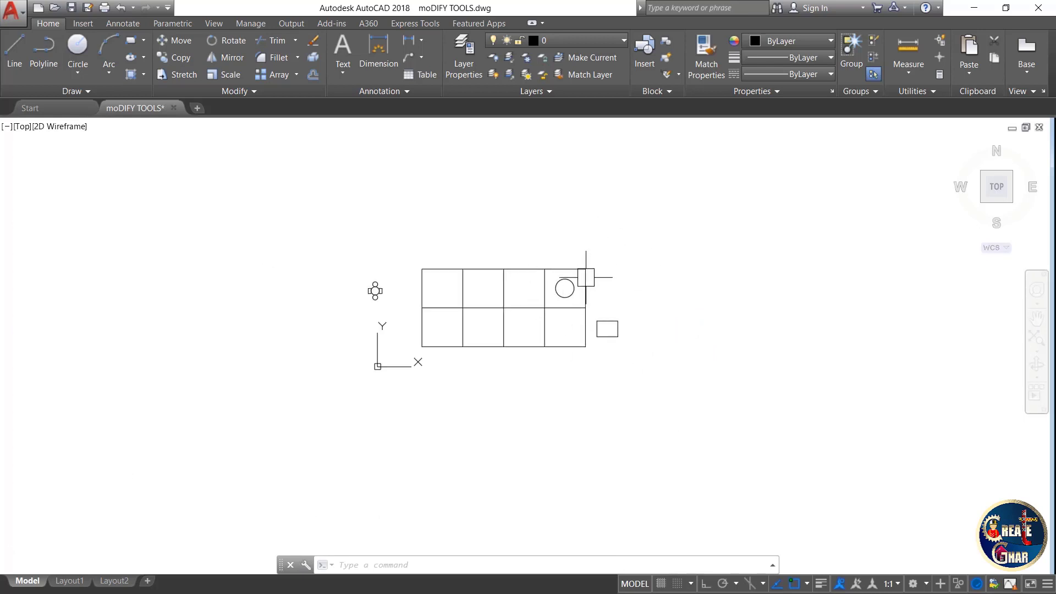
scroll(585, 278, "up", 4)
Move the circle and rectangle three cells left, leaving the circle in the top-left cell.
left_click(560, 304)
left_click(685, 365)
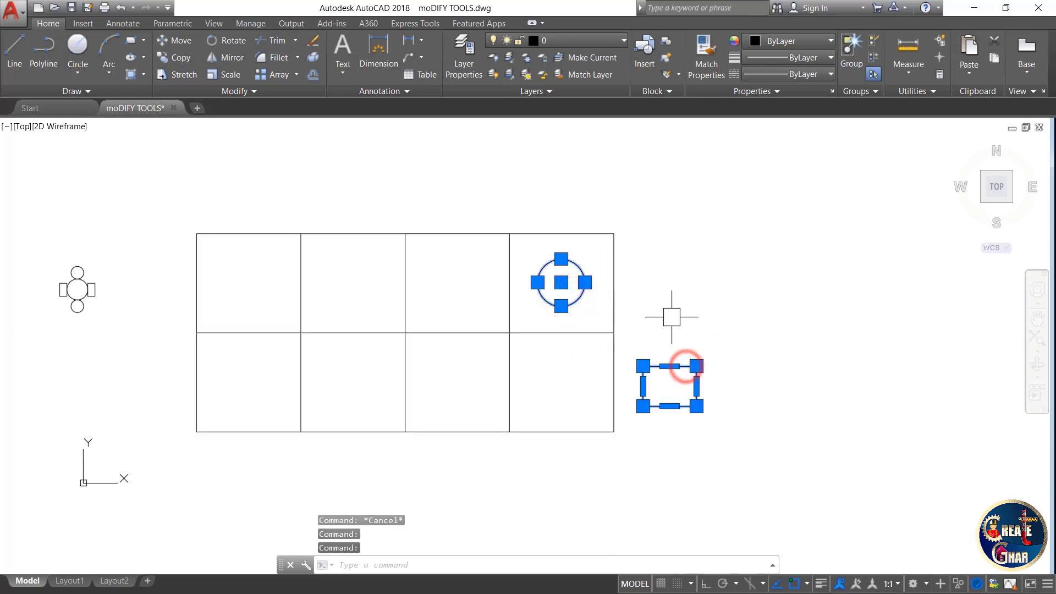
type("M")
key("Return")
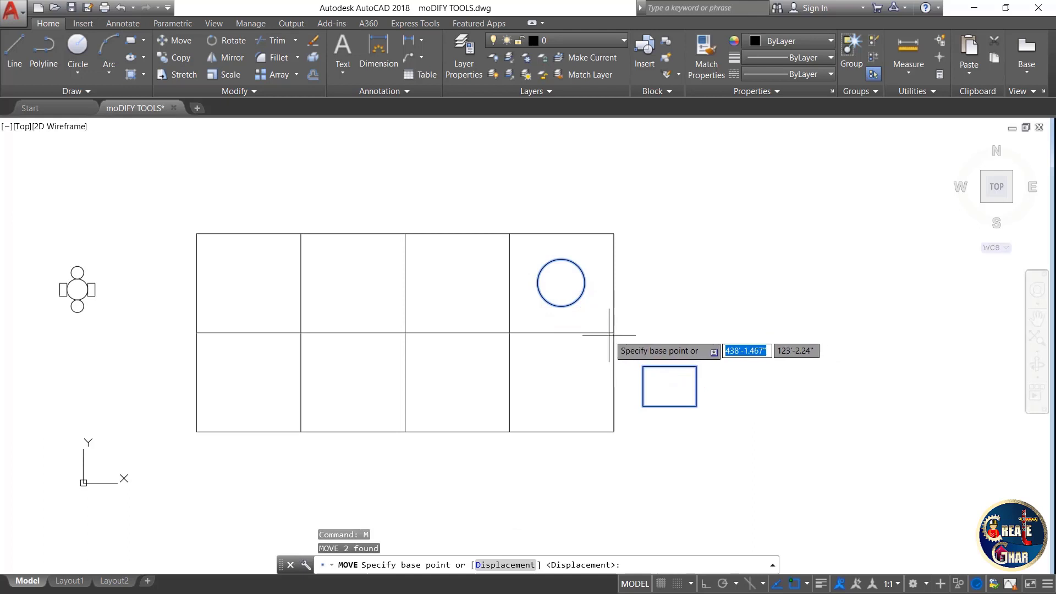
left_click(614, 333)
left_click(301, 333)
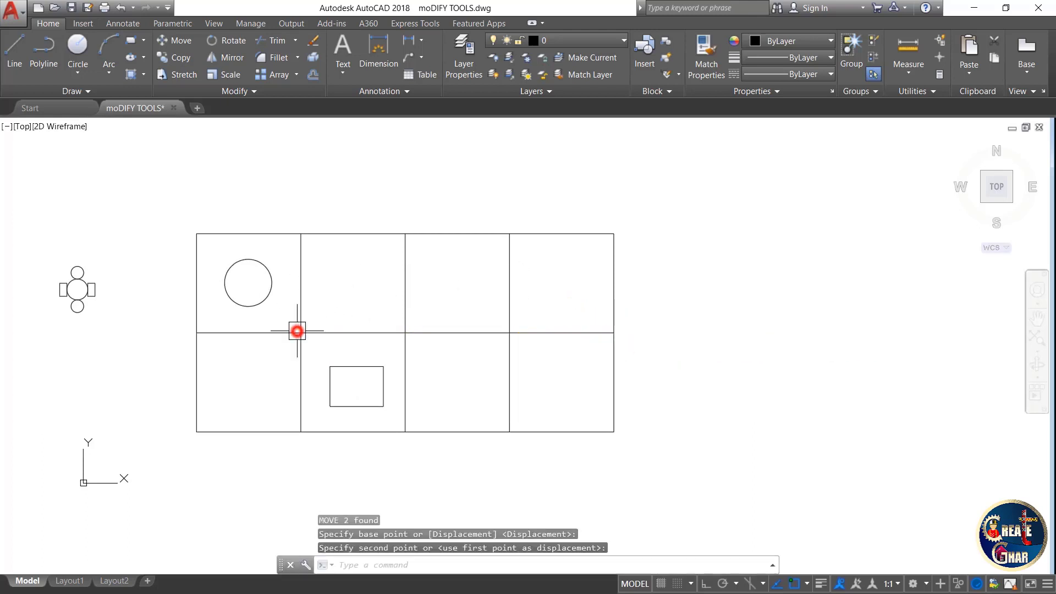
key("Escape")
scroll(611, 369, "down", 2)
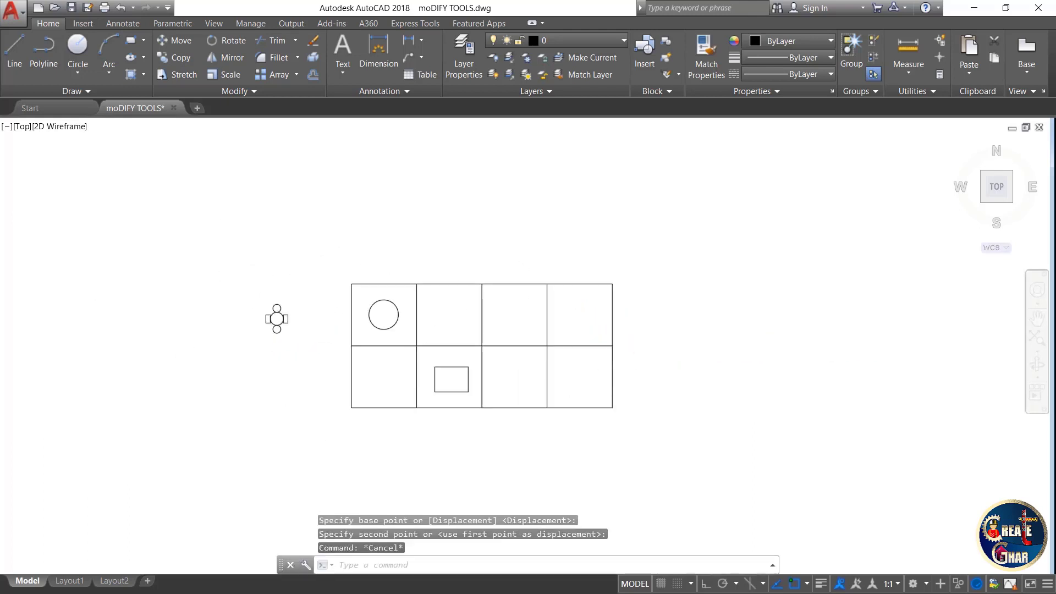
scroll(412, 352, "up", 6)
scroll(481, 358, "down", 6)
key("Escape")
scroll(452, 356, "up", 6)
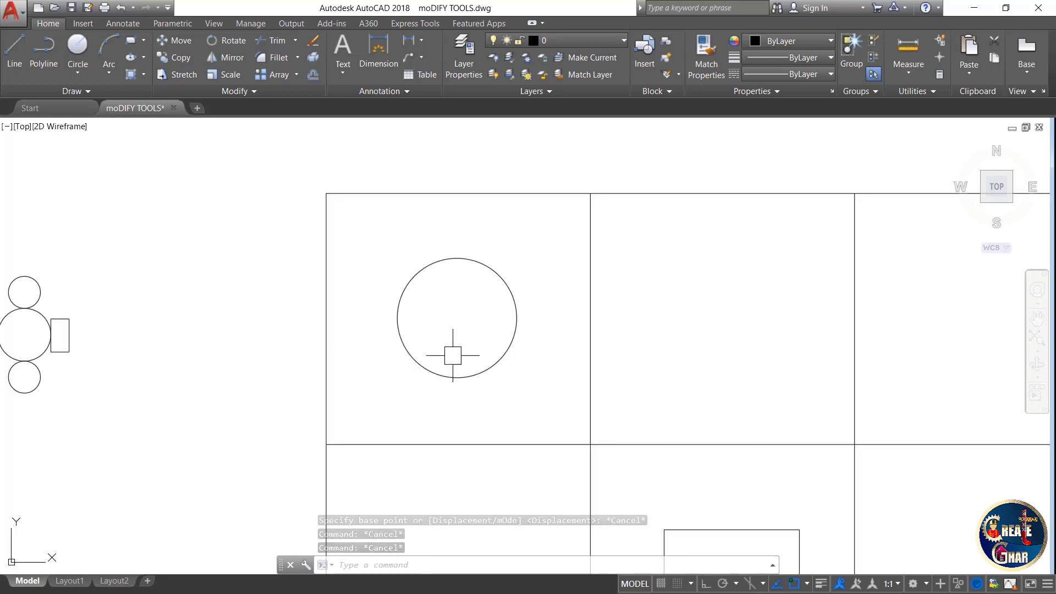
scroll(383, 316, "down", 4)
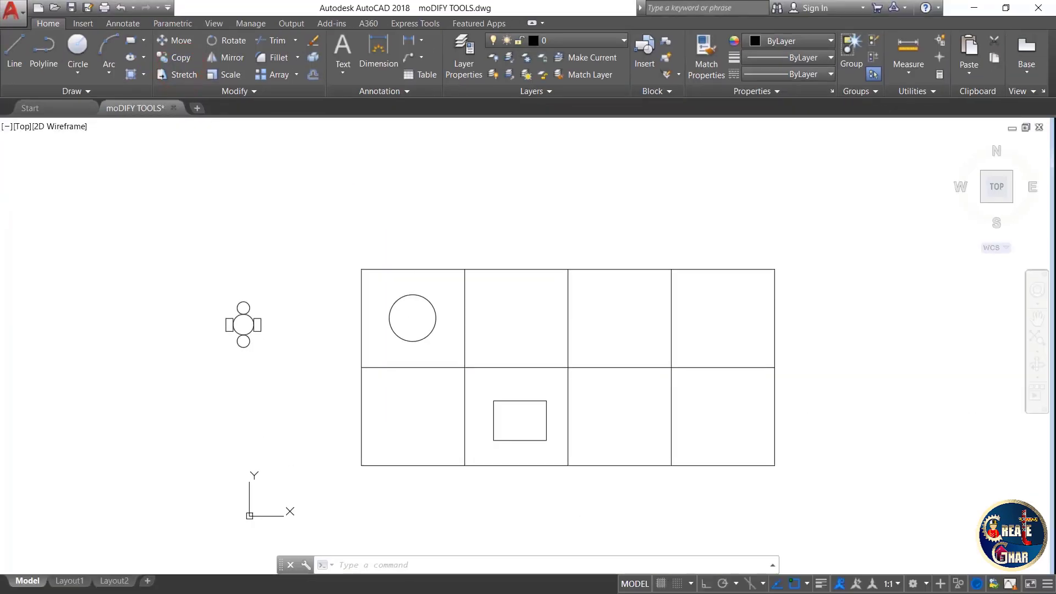
left_click(408, 294)
left_click(413, 294)
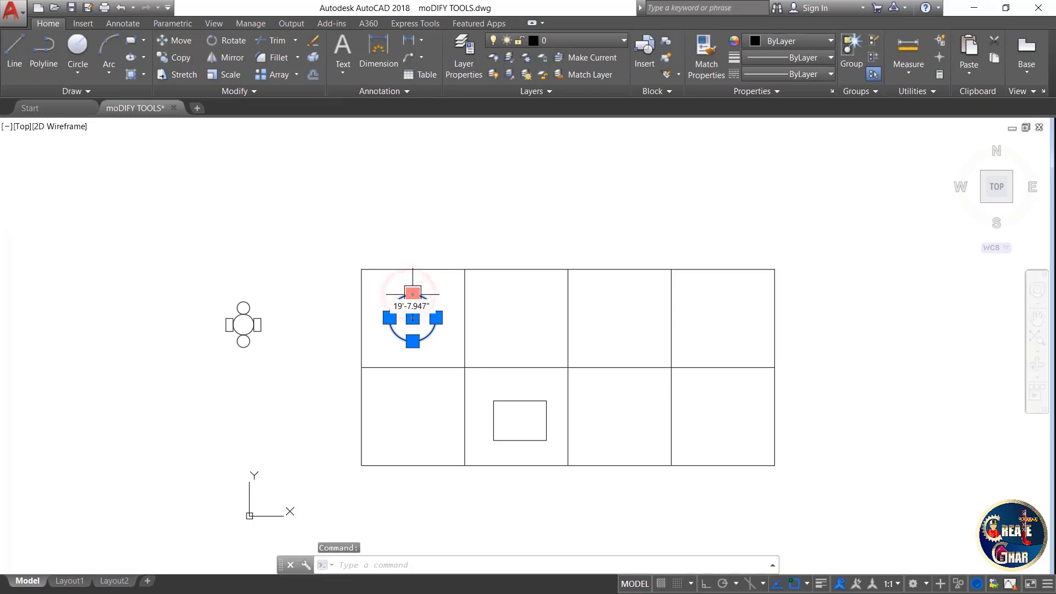
key("Escape")
key("Escape")
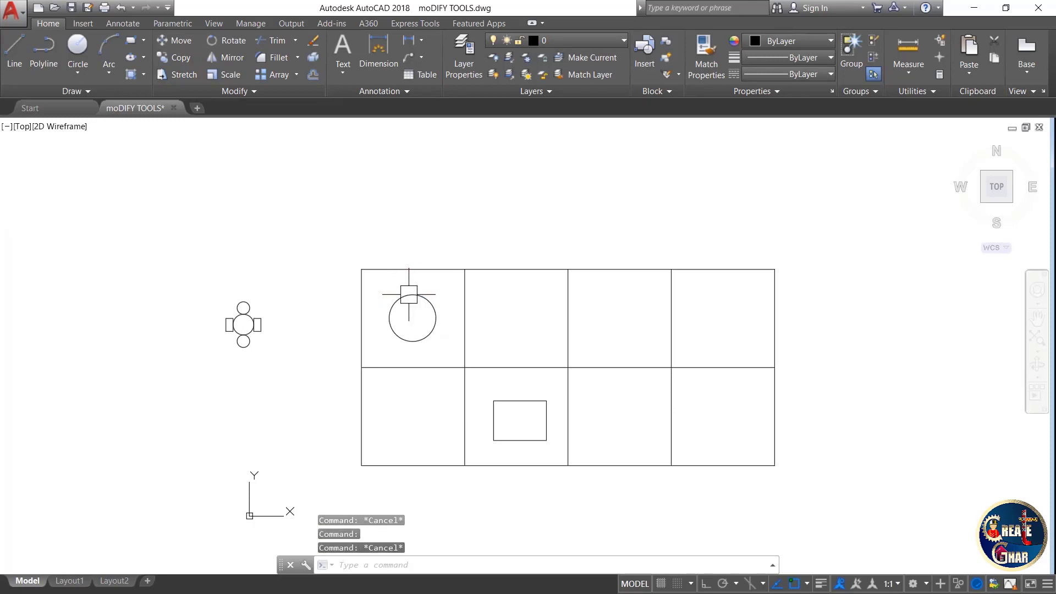
Copy the top-left circle from its centre into the third top-row cell.
left_click(179, 60)
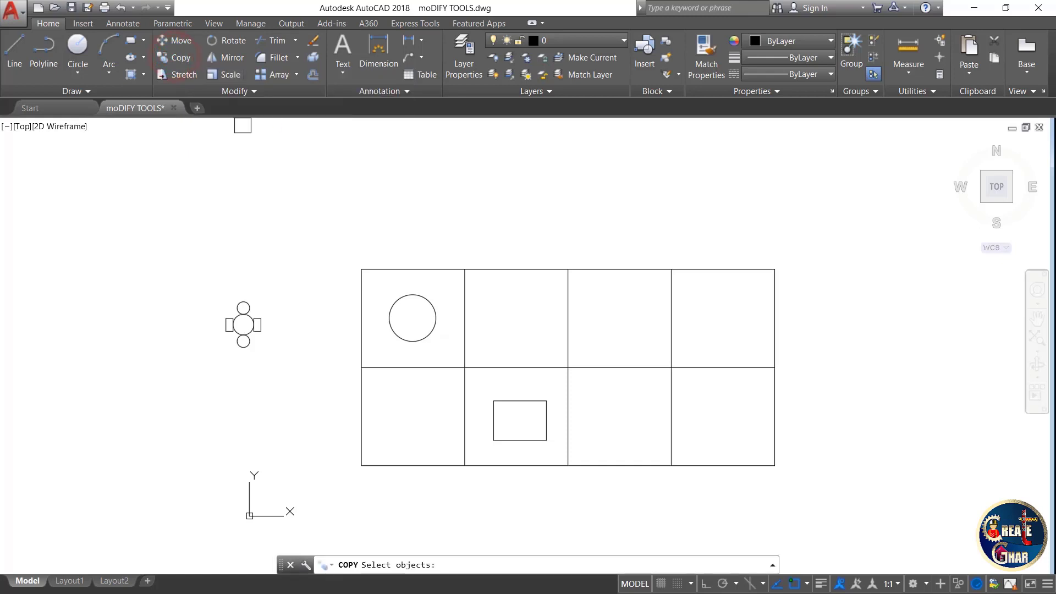
left_click(433, 311)
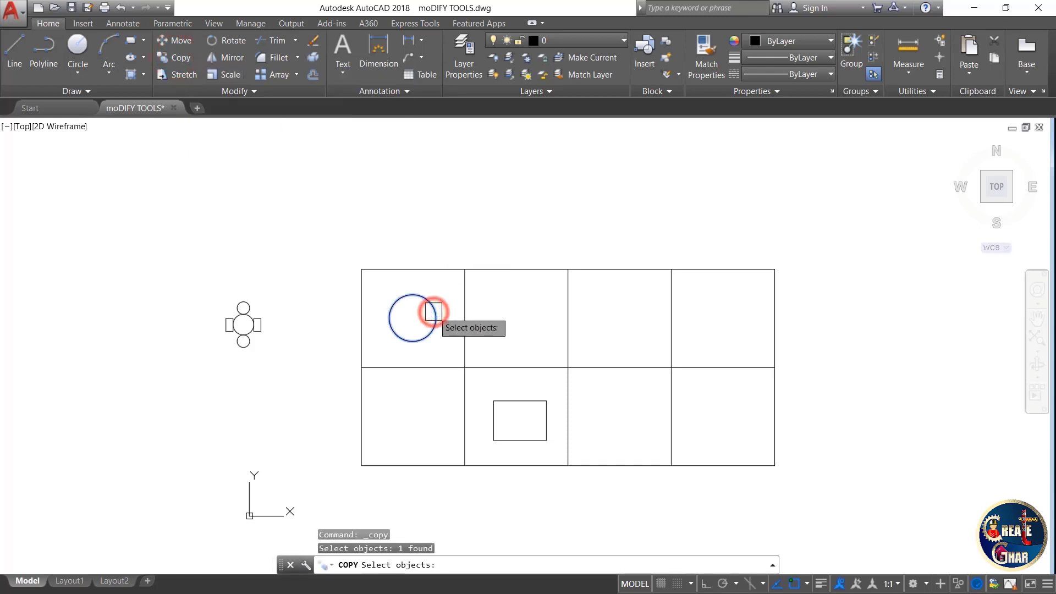
key("Return")
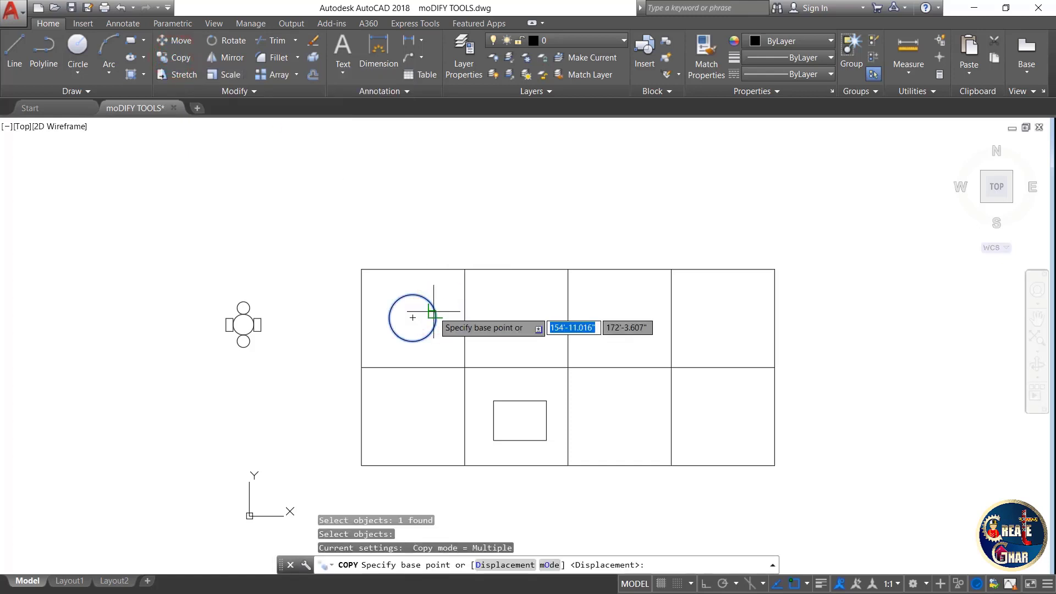
scroll(434, 313, "up", 2)
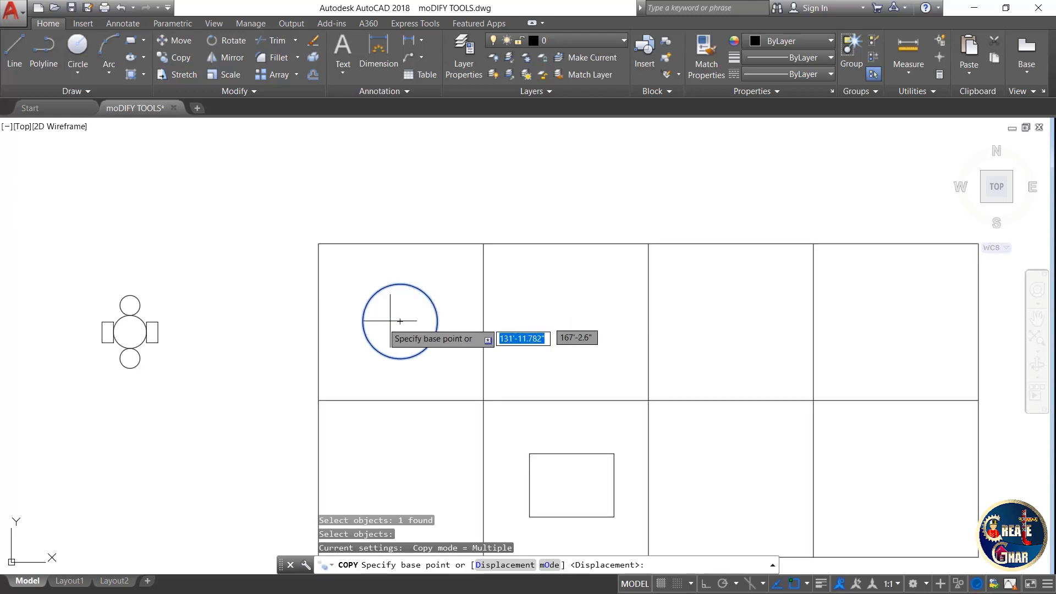
left_click(400, 320)
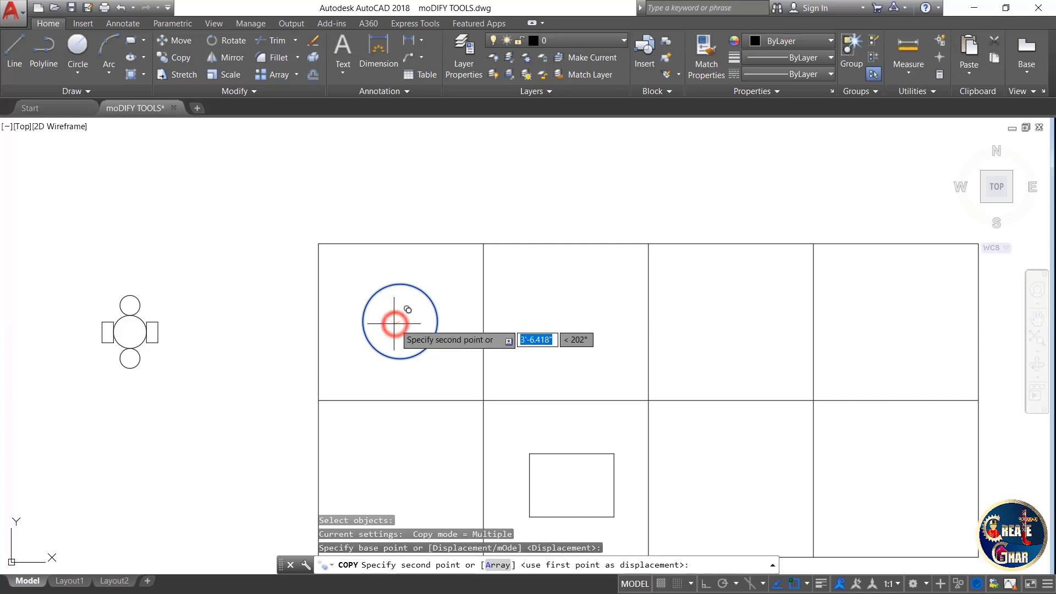
scroll(403, 325, "down", 2)
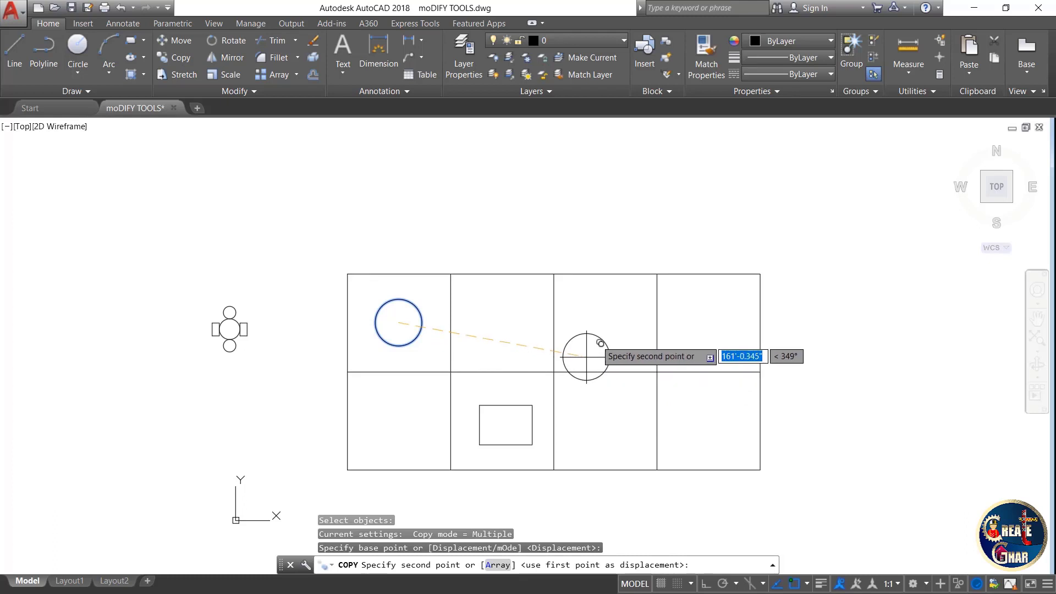
scroll(585, 346, "up", 2)
left_click(611, 313)
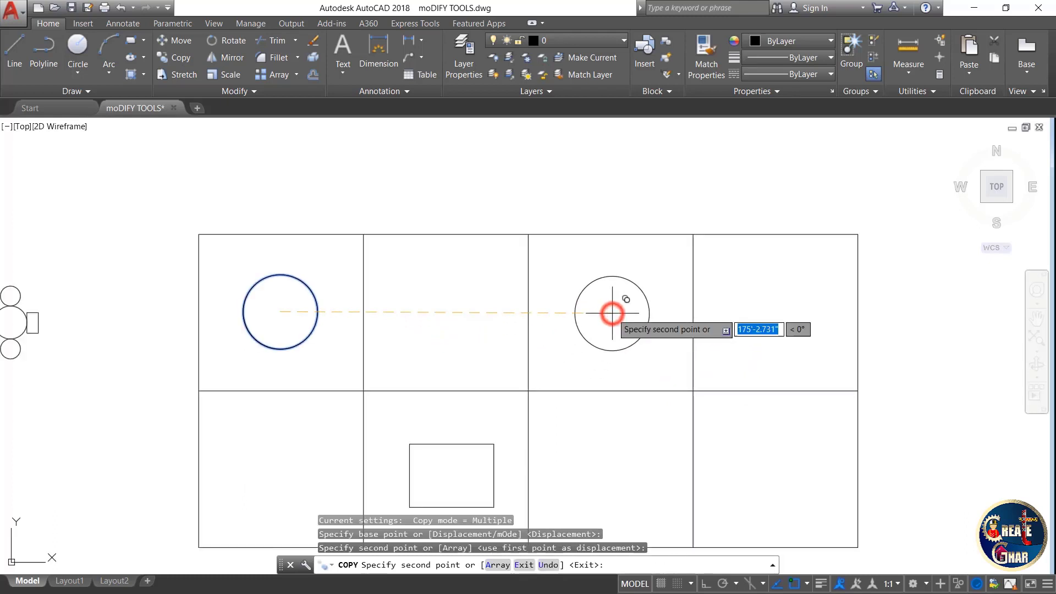
scroll(612, 313, "down", 4)
key("Escape")
key("Escape")
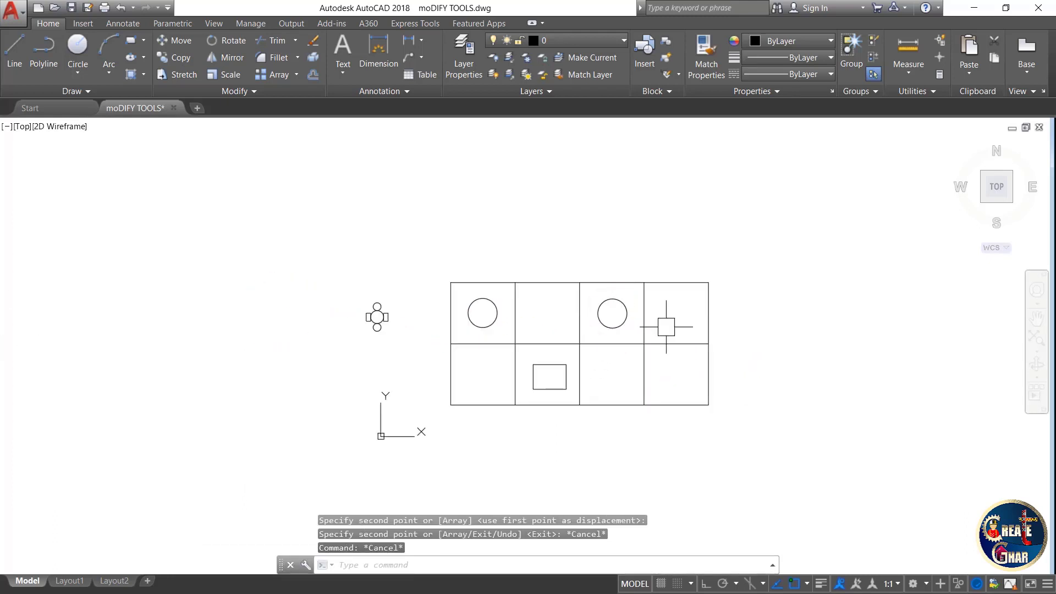
scroll(563, 385, "up", 4)
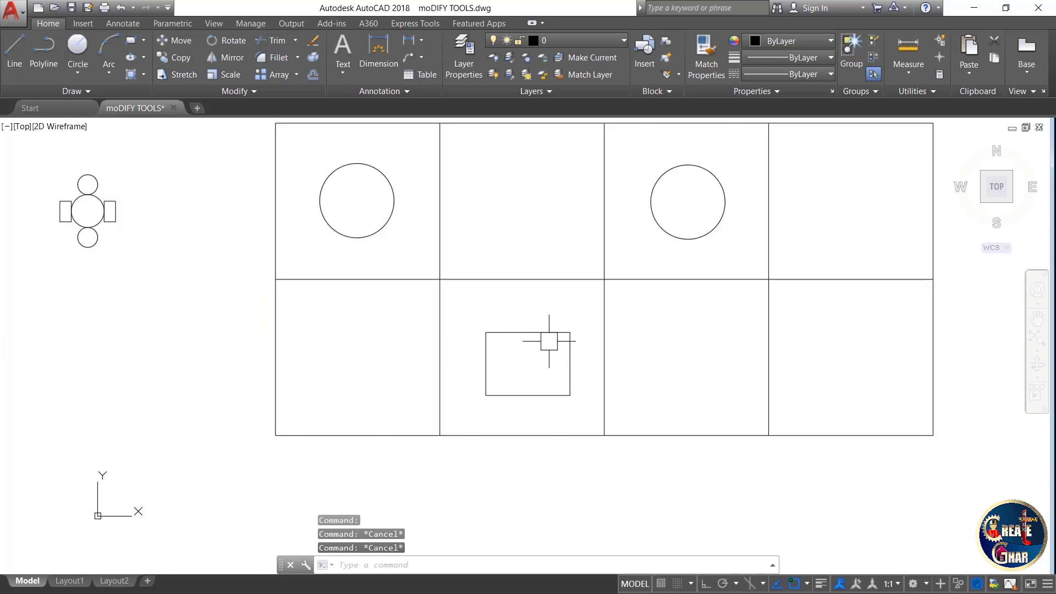
Copy the bottom-middle rectangle by its lower-right corner to the top-right cell's lower-right corner.
left_click(528, 333)
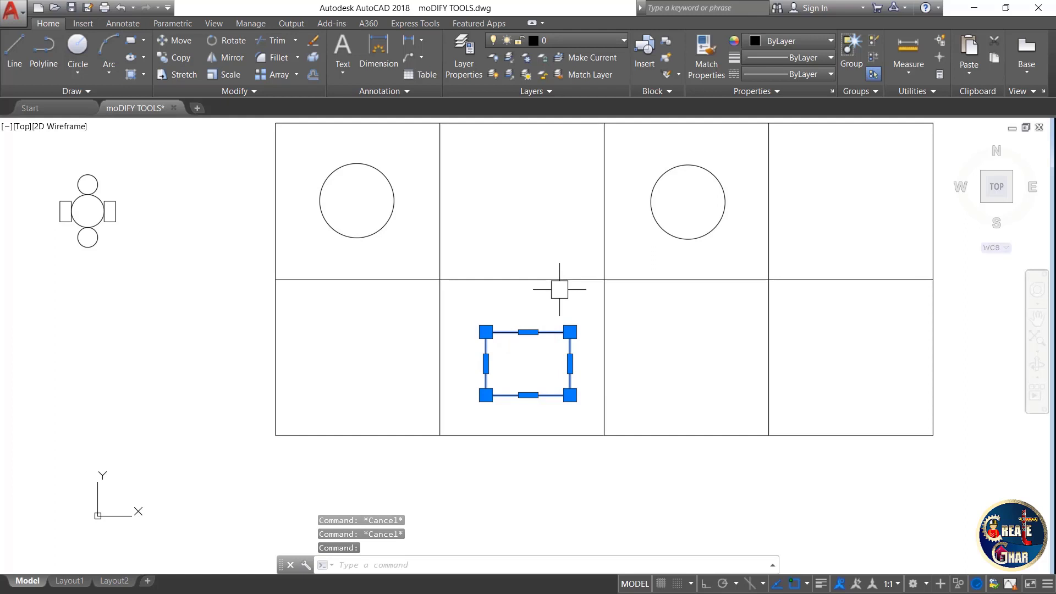
type("c")
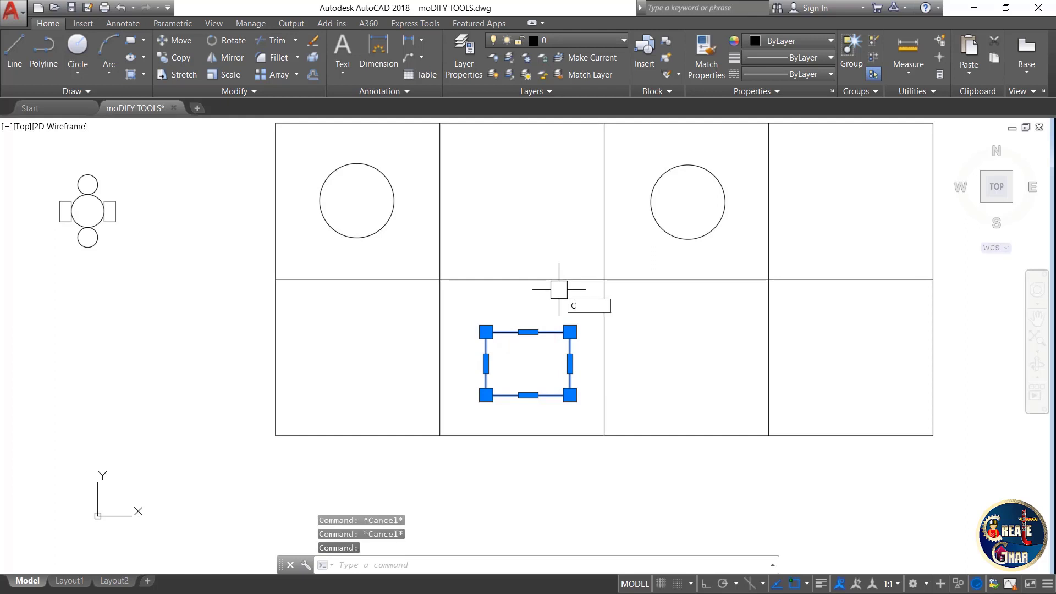
key("Return")
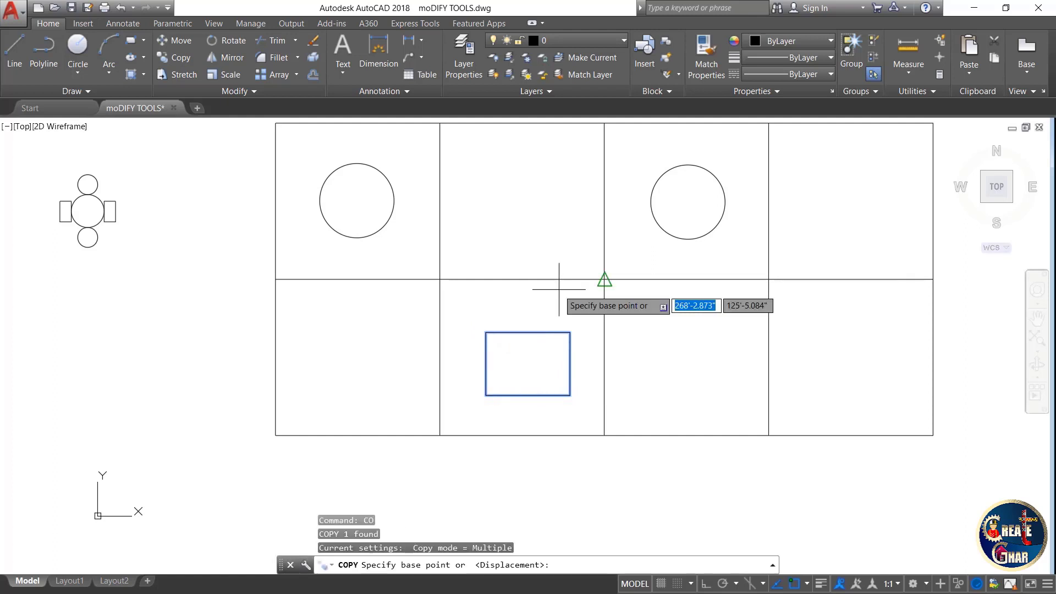
left_click(565, 393)
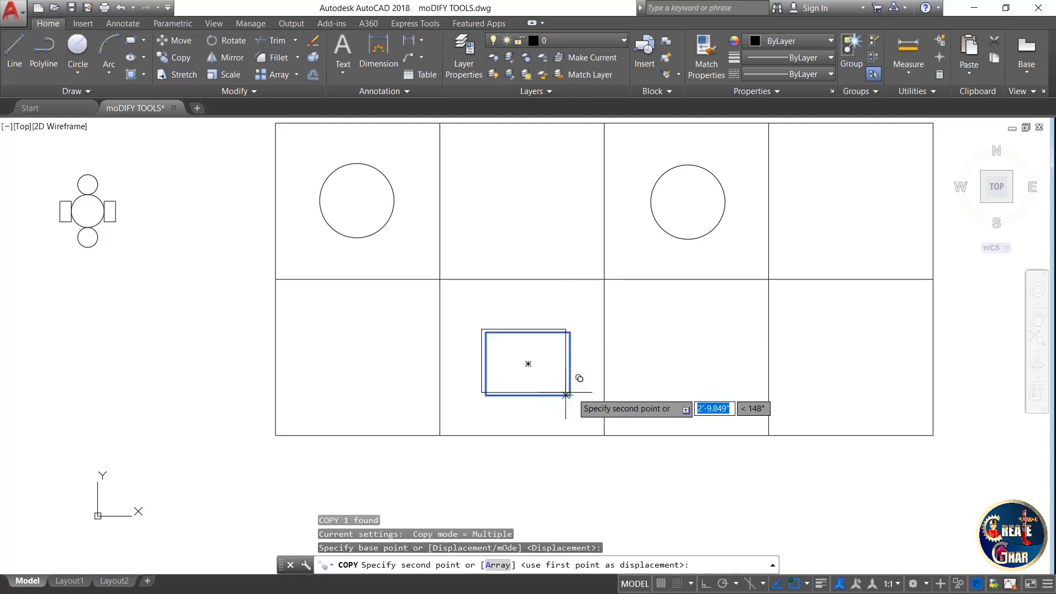
left_click(713, 394)
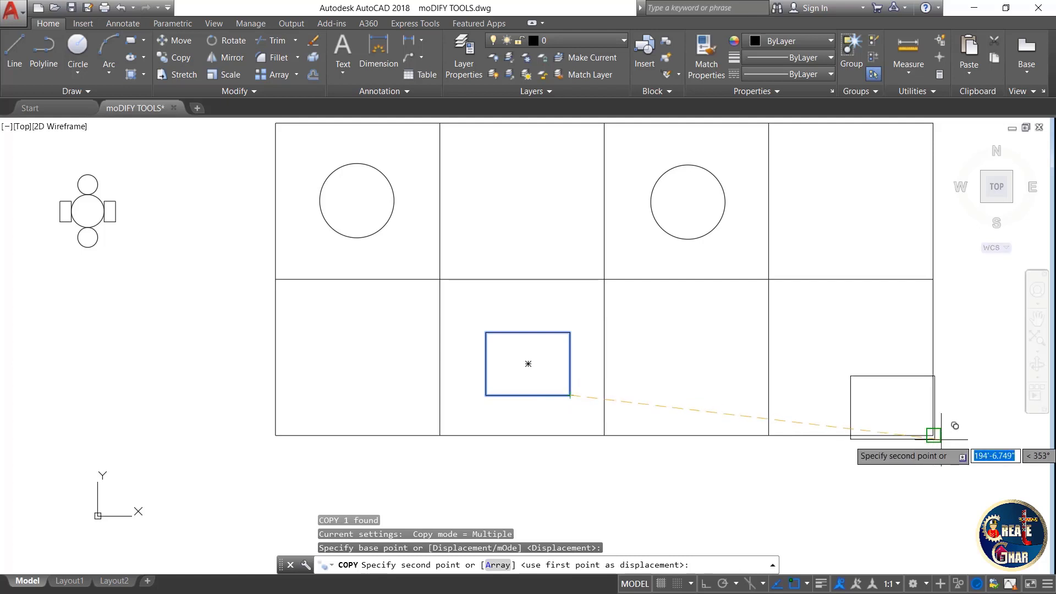
left_click(938, 279)
key("Escape")
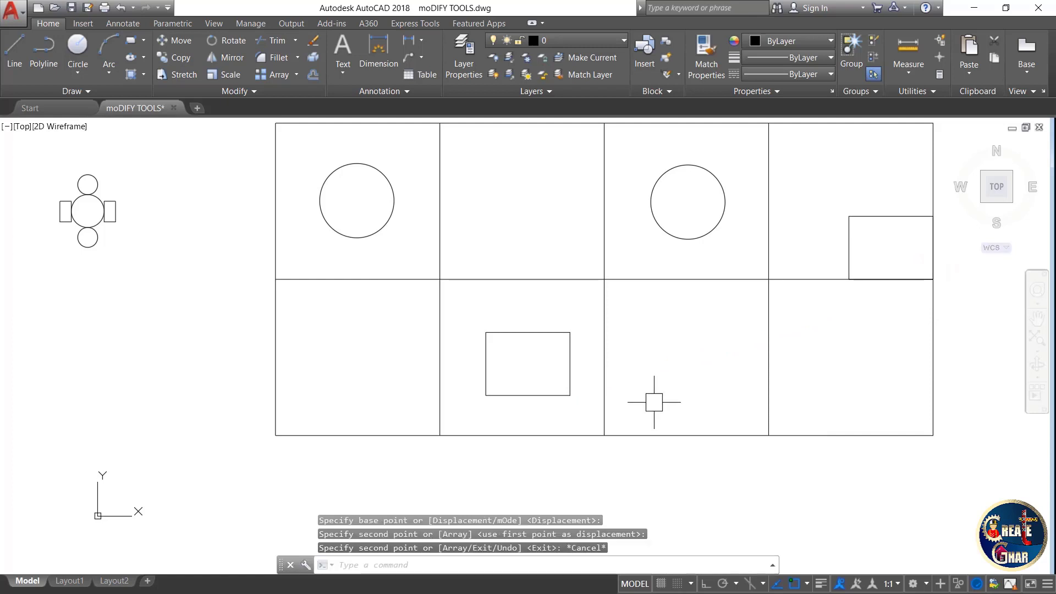
scroll(649, 402, "down", 4)
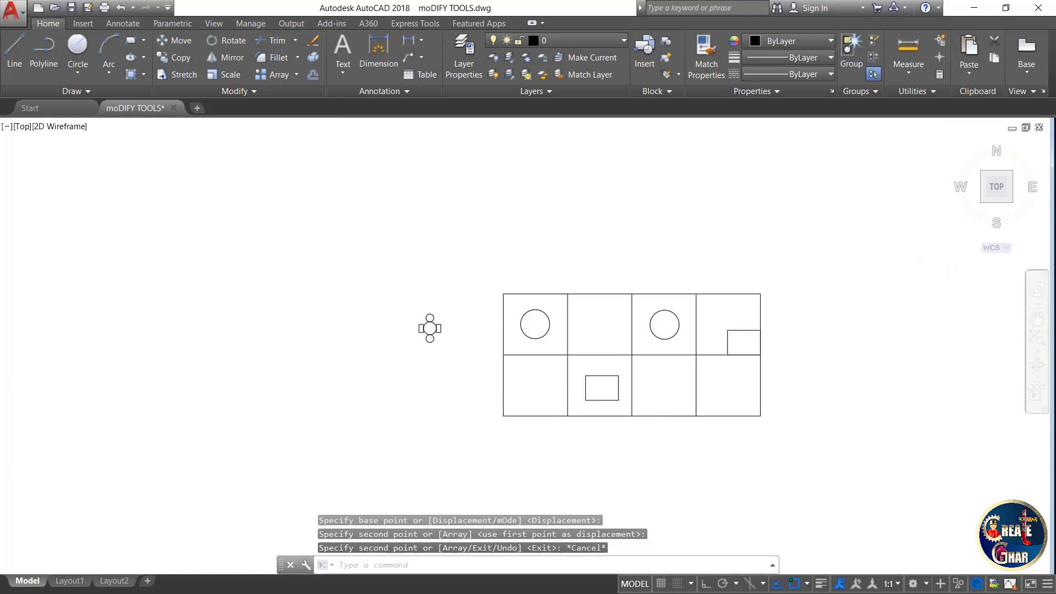
scroll(735, 341, "up", 4)
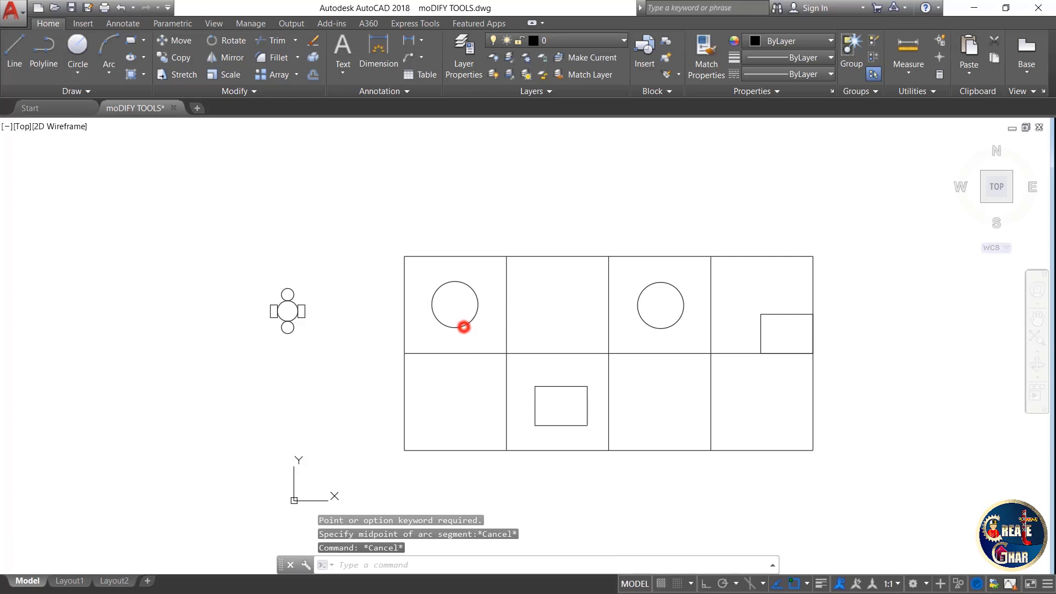
Select the first and third top-row circles plus the bottom-middle rectangle for copying.
left_click(464, 326)
left_click(665, 317)
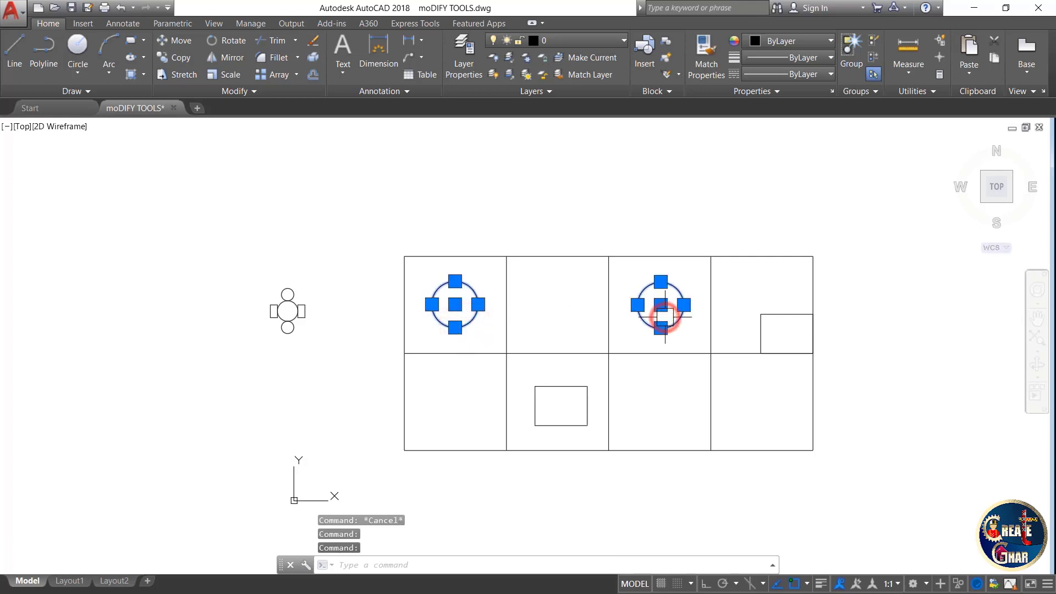
left_click(580, 391)
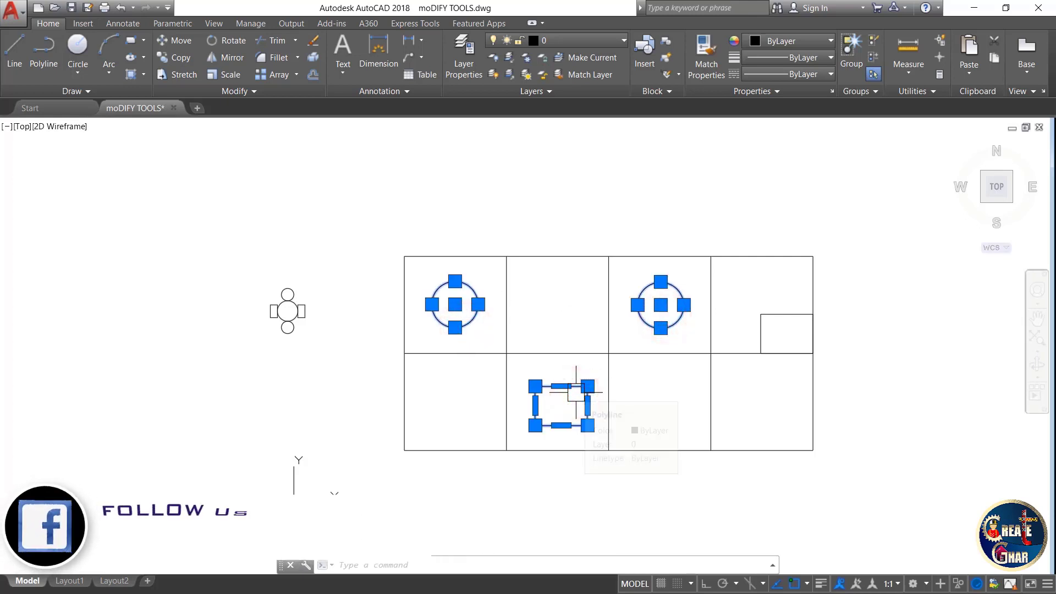
type("c")
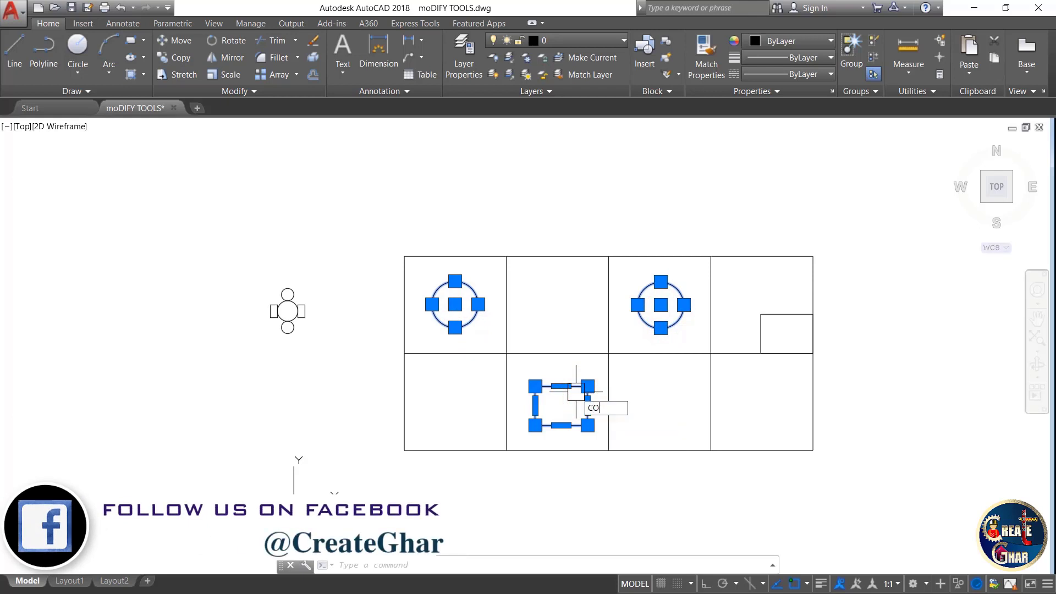
key("Return")
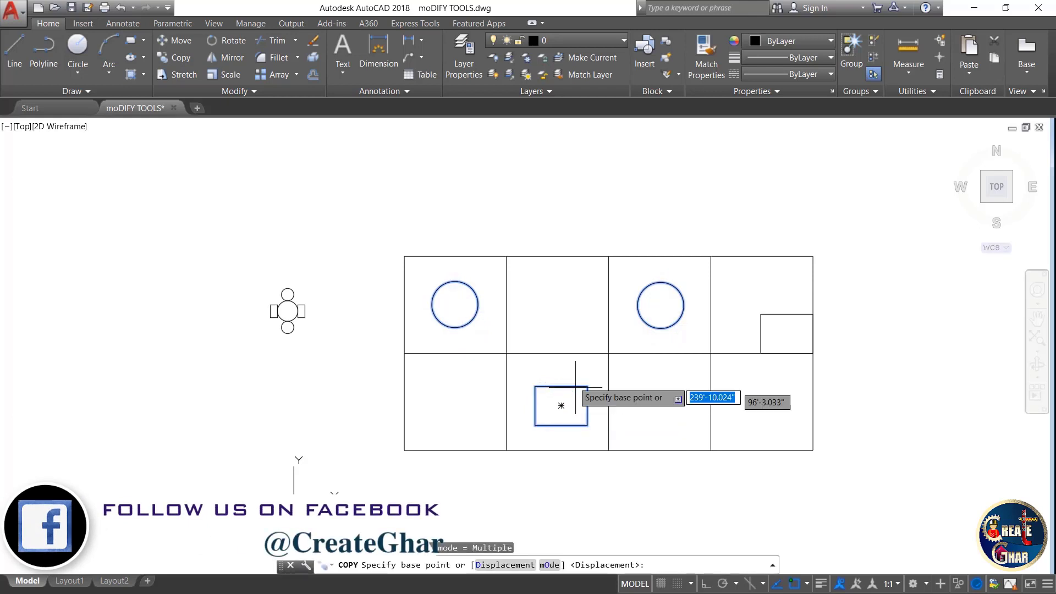
Place copies of the group one row lower, upper right, above and left of the grid.
left_click(610, 353)
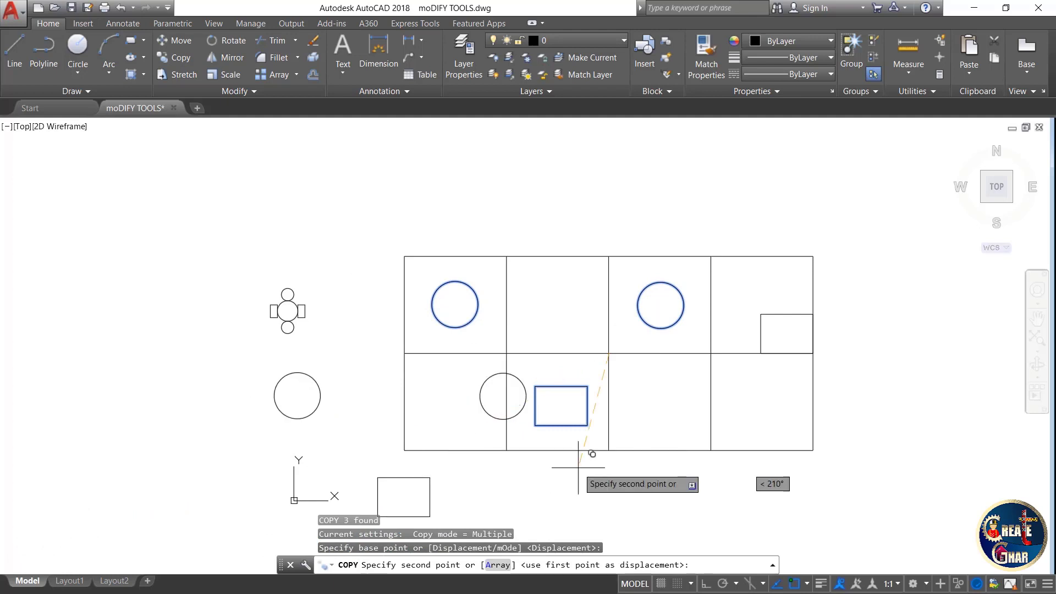
left_click(609, 450)
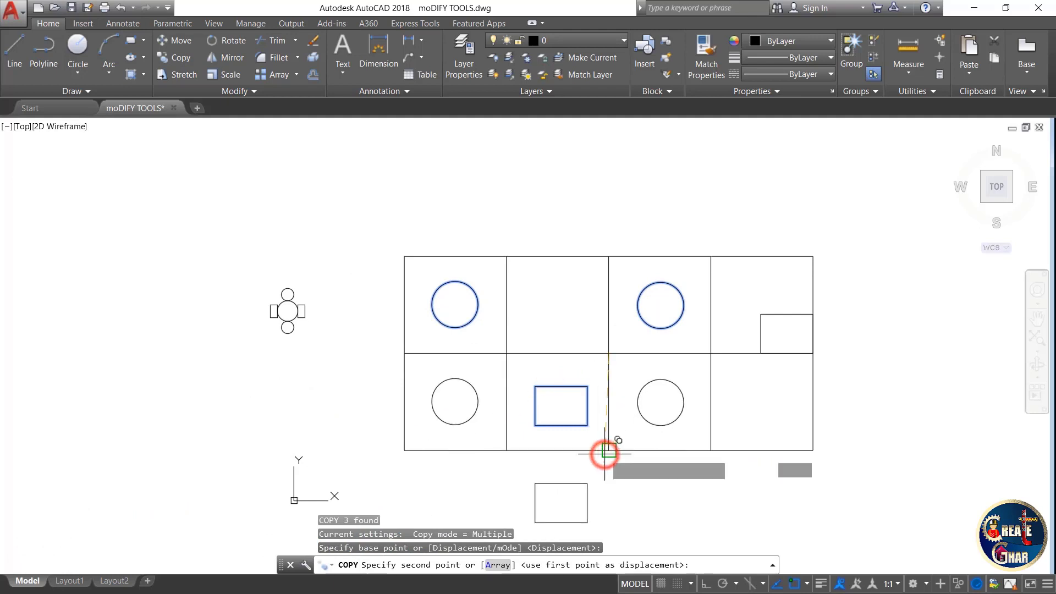
scroll(580, 396, "down", 5)
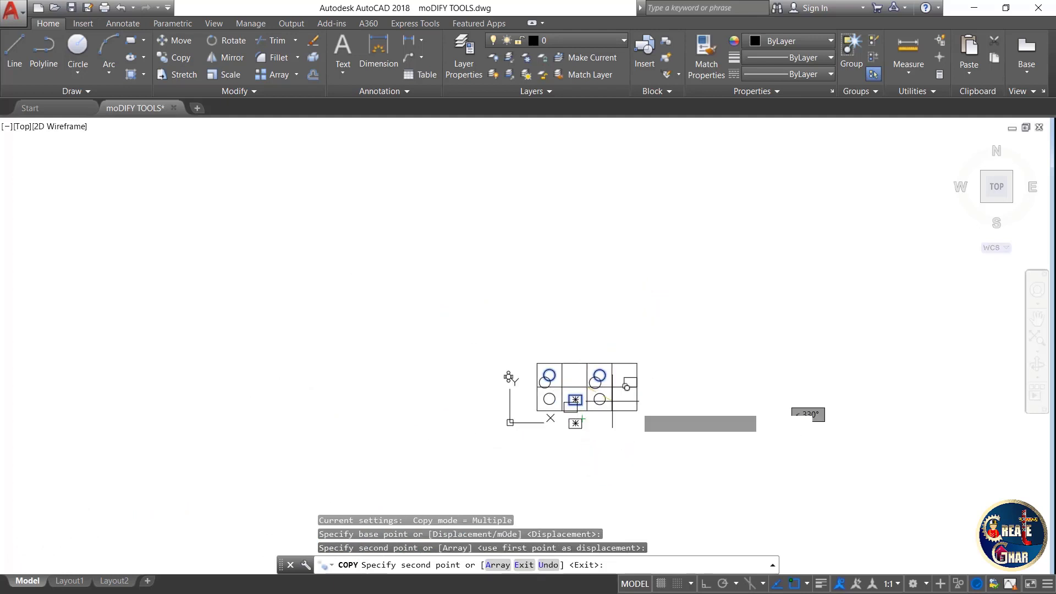
left_click(706, 346)
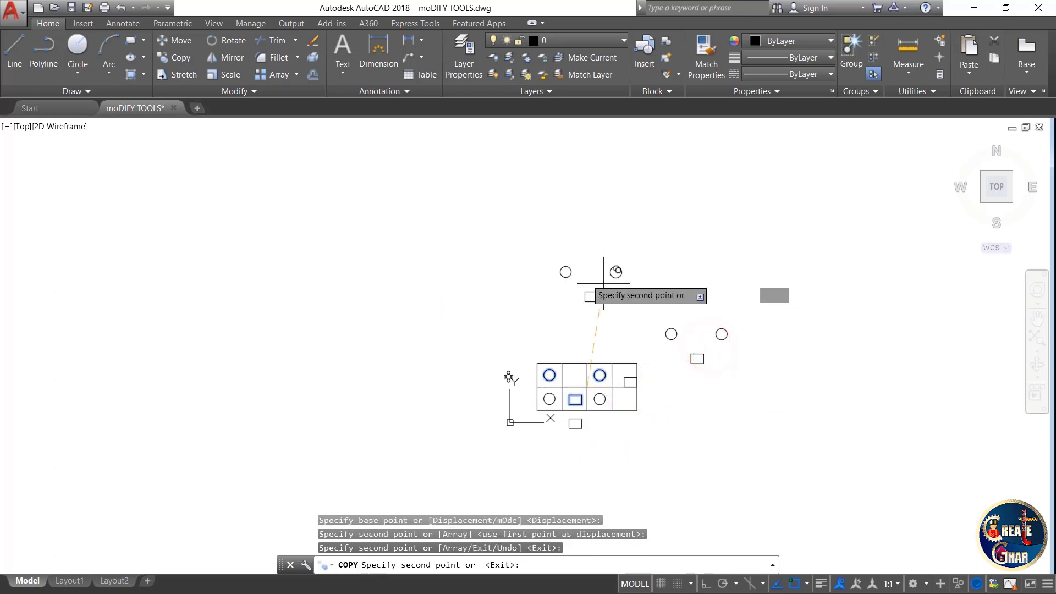
left_click(528, 263)
left_click(446, 357)
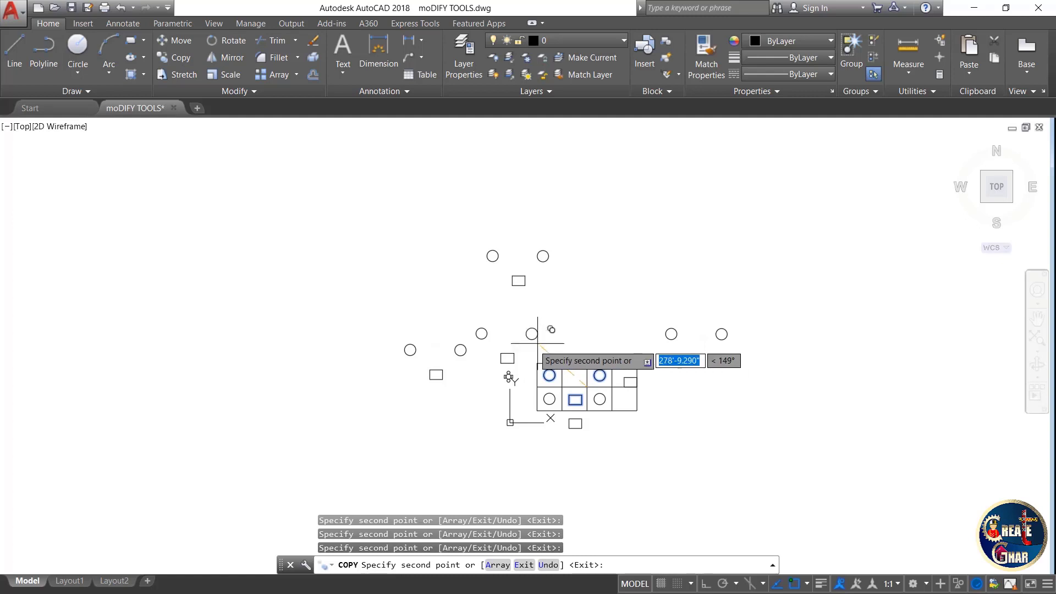
key("Escape")
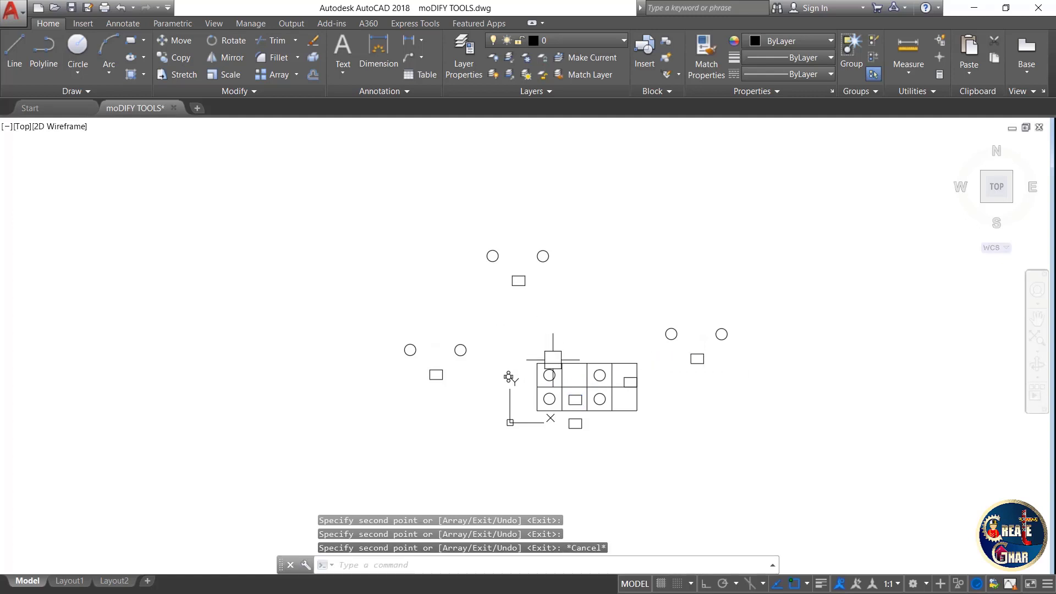
scroll(599, 428, "up", 6)
scroll(593, 434, "down", 4)
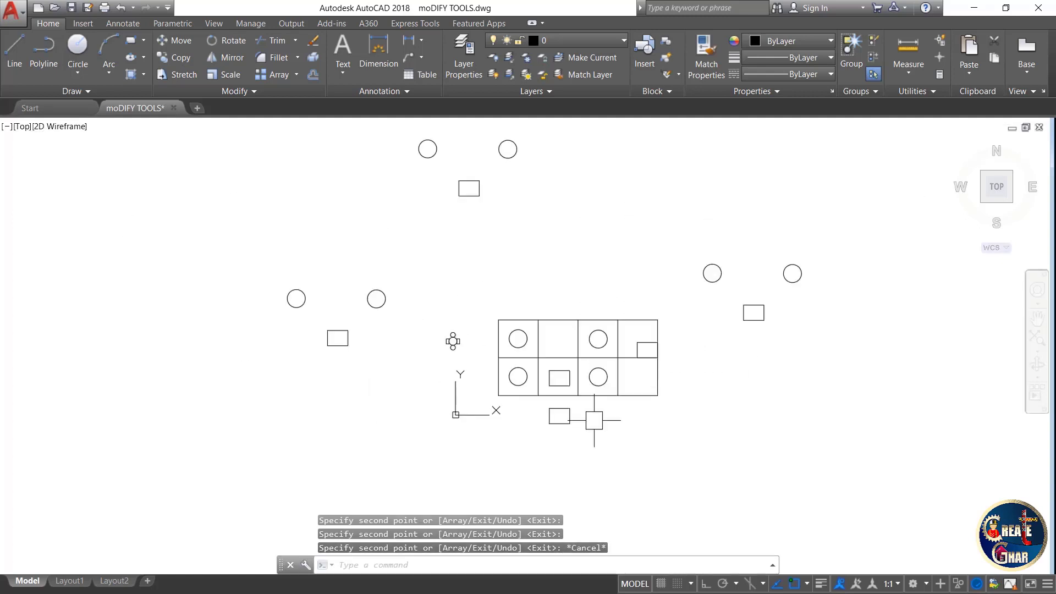
scroll(579, 332, "up", 6)
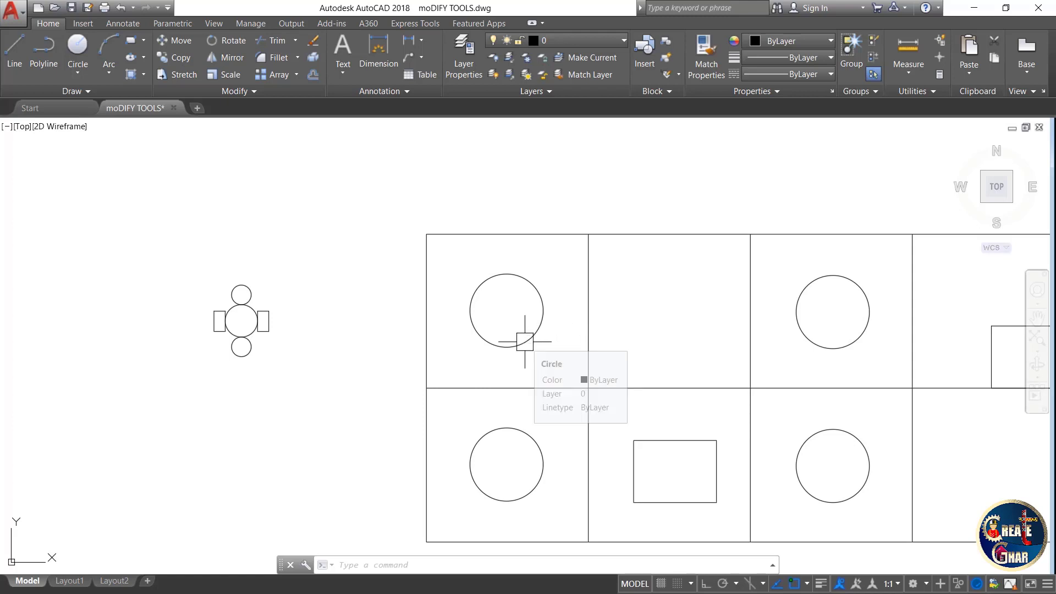
Move the top-left circle into the bottom row's fourth cell using a grid intersection as base.
left_click(520, 337)
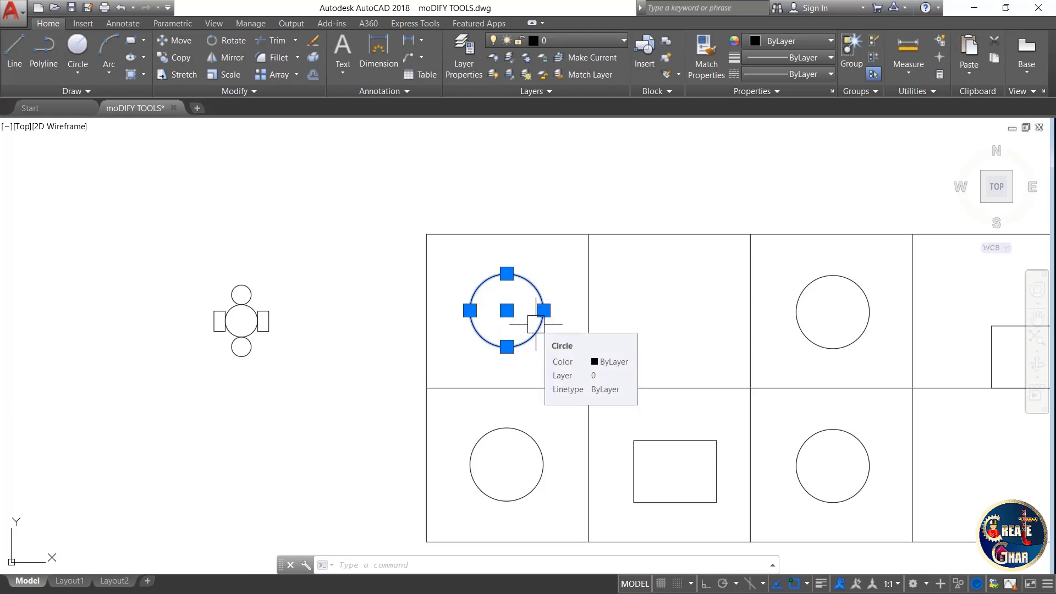
type("mi")
key("Return")
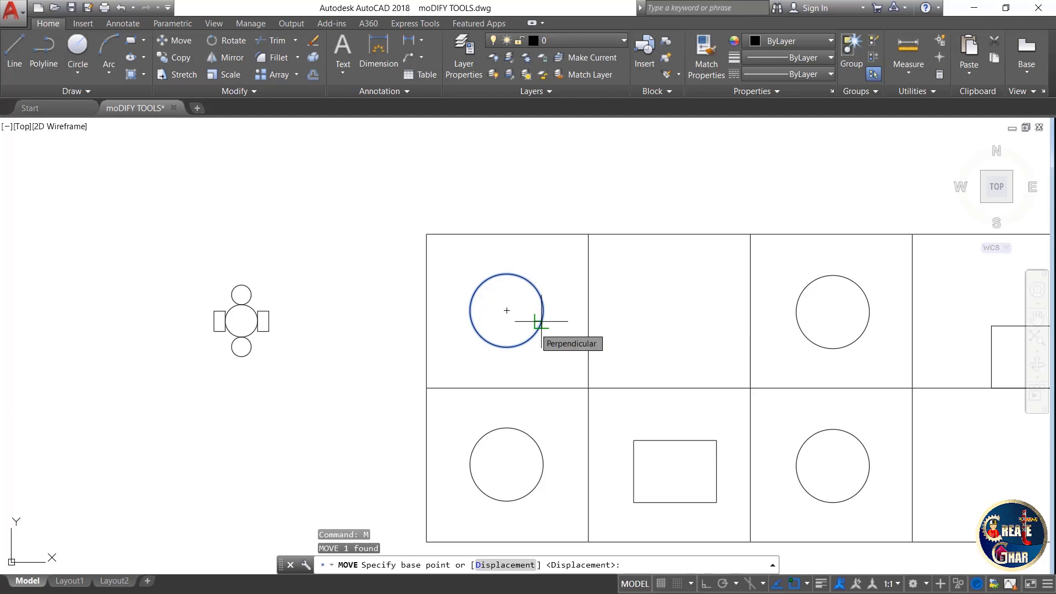
scroll(539, 325, "up", 2)
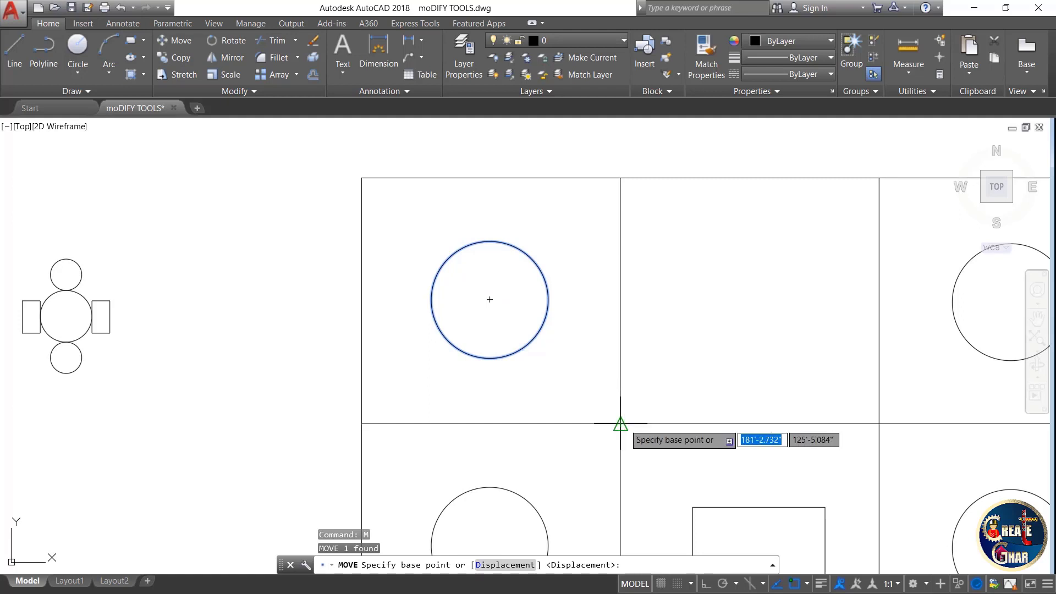
left_click(620, 423)
scroll(605, 410, "down", 5)
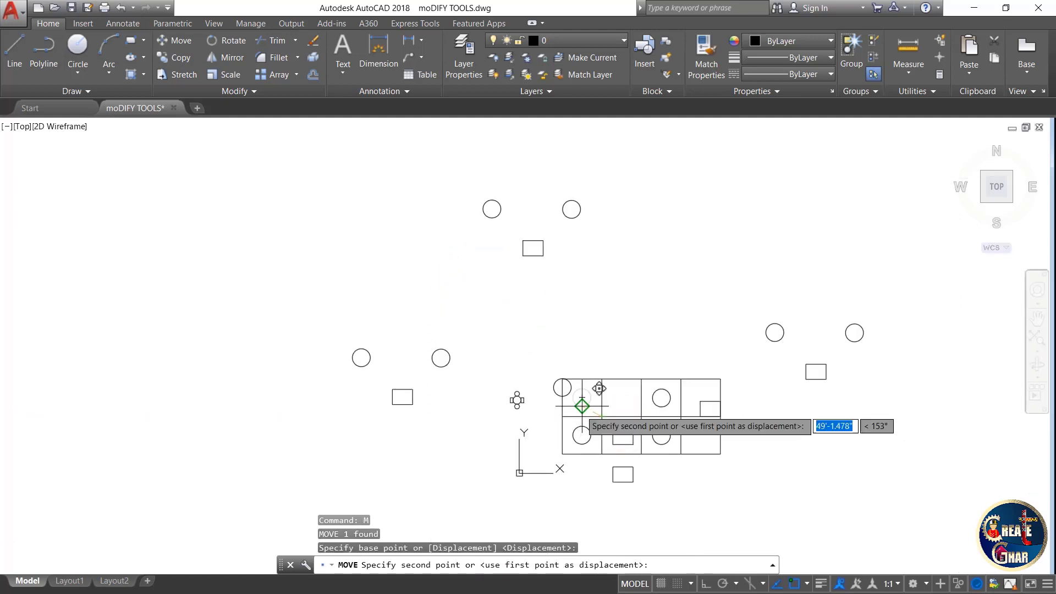
scroll(609, 409, "up", 5)
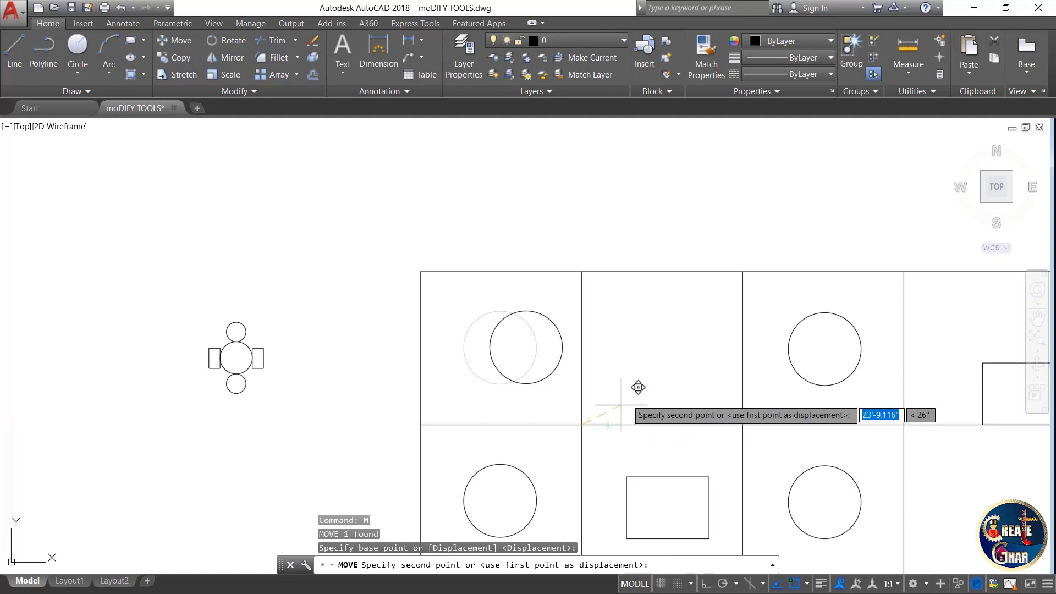
scroll(559, 380, "down", 2)
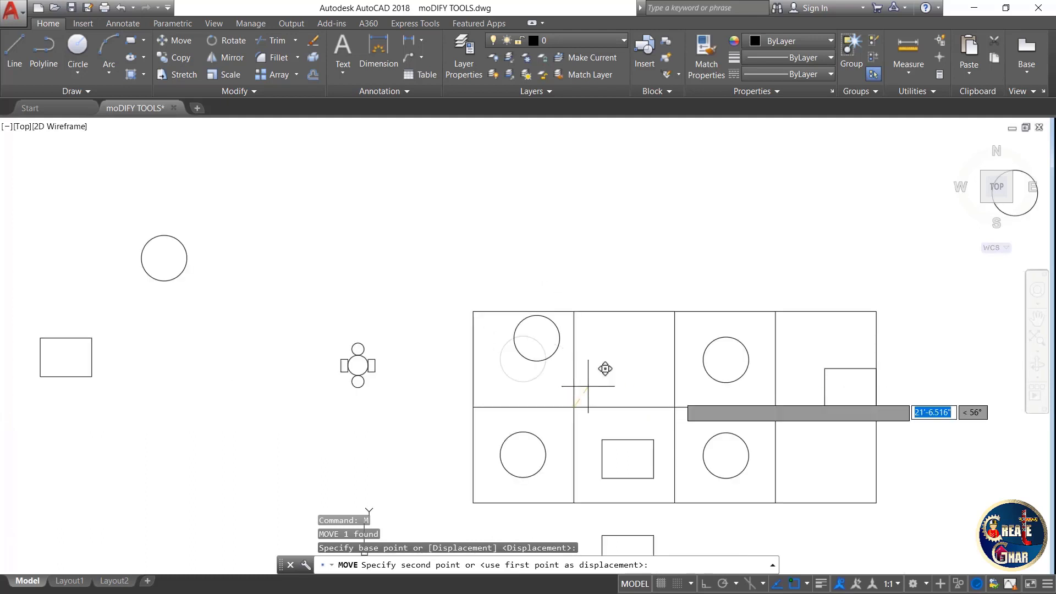
scroll(856, 488, "up", 4)
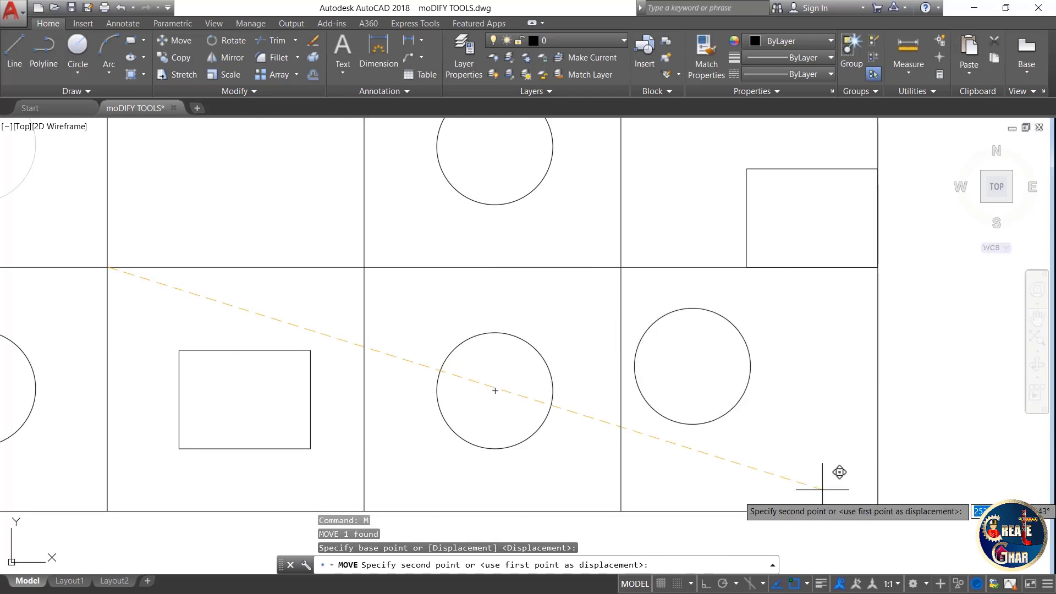
left_click(890, 515)
scroll(843, 455, "down", 2)
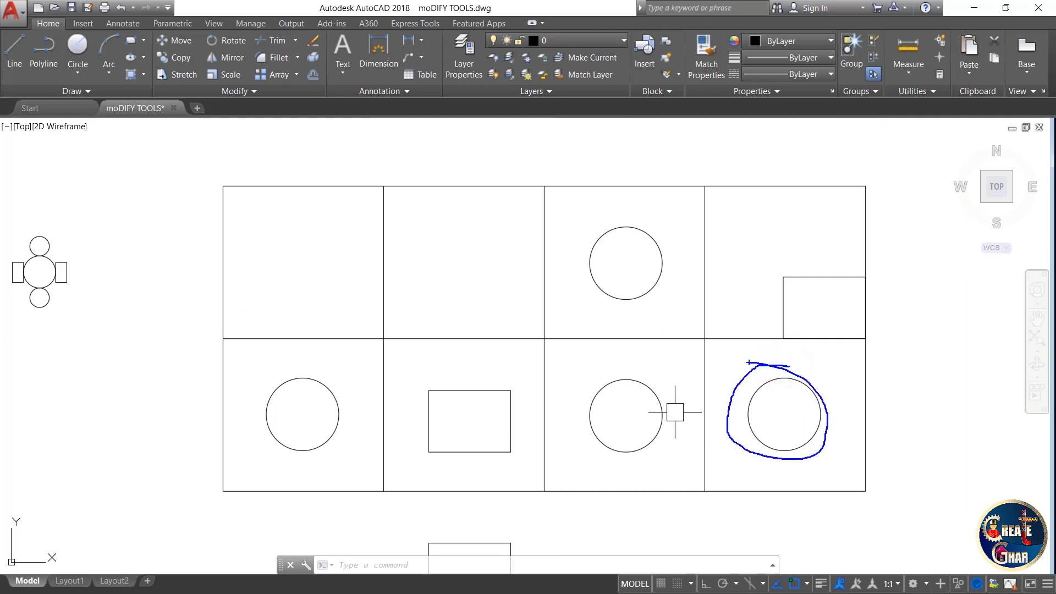
key("Escape")
Copy the third-cell top circle into the empty top-left cell, using cell corners as reference.
left_click(627, 300)
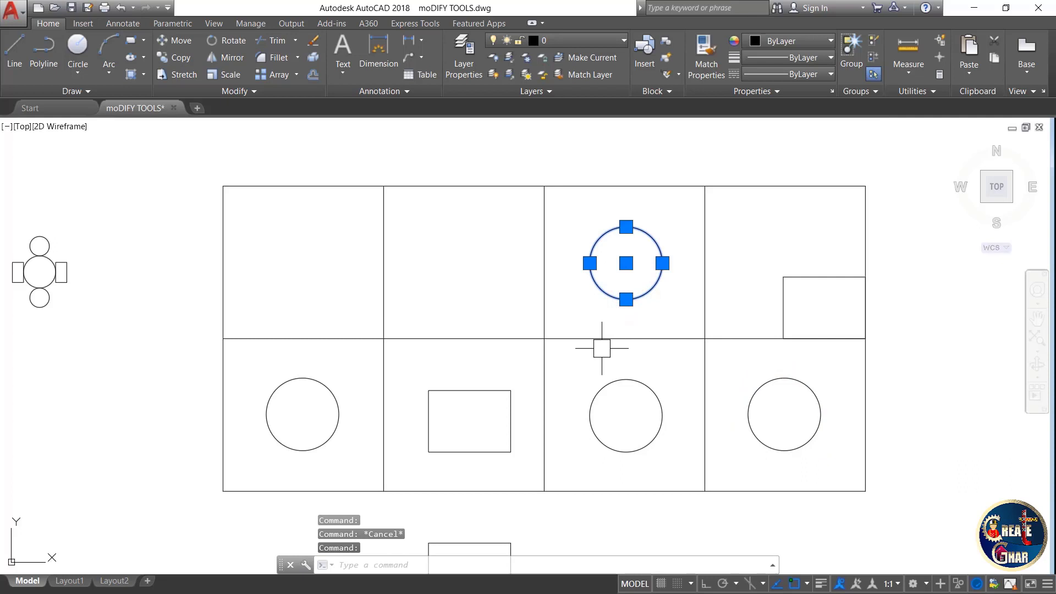
type("CO")
key("Return")
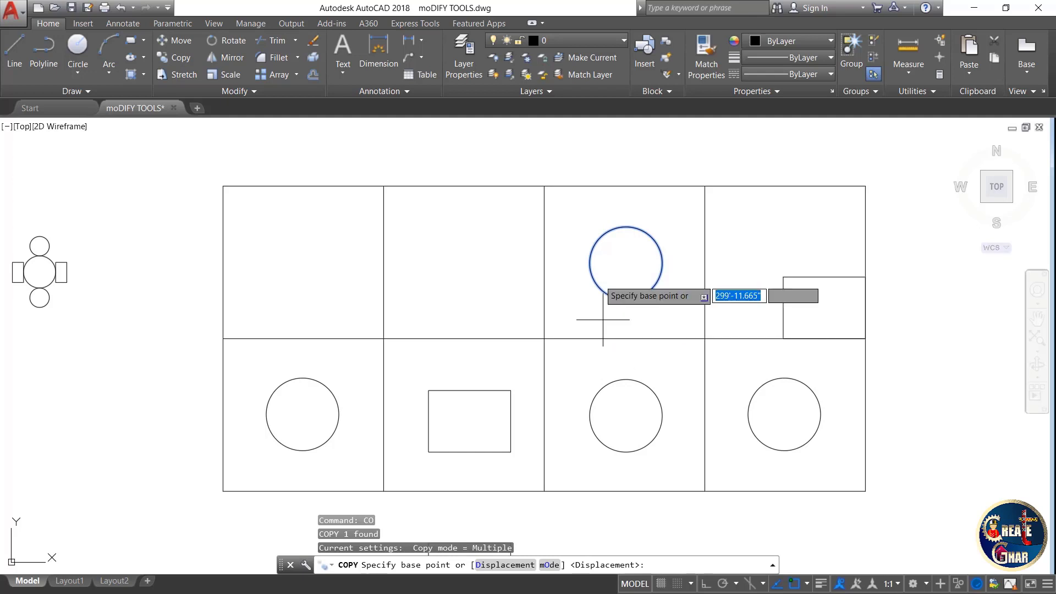
left_click(545, 185)
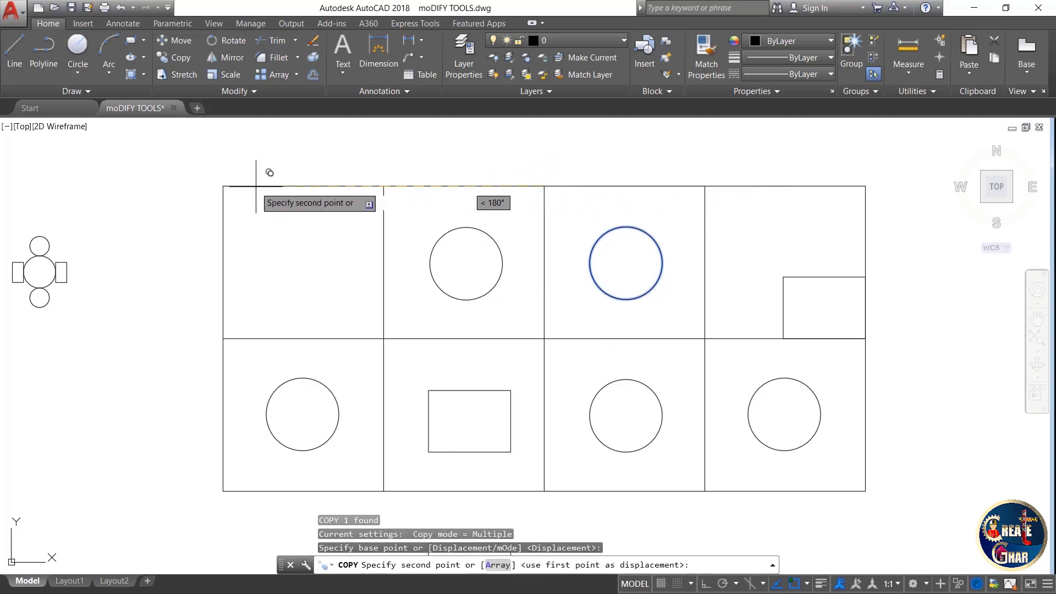
left_click(223, 187)
key("Escape")
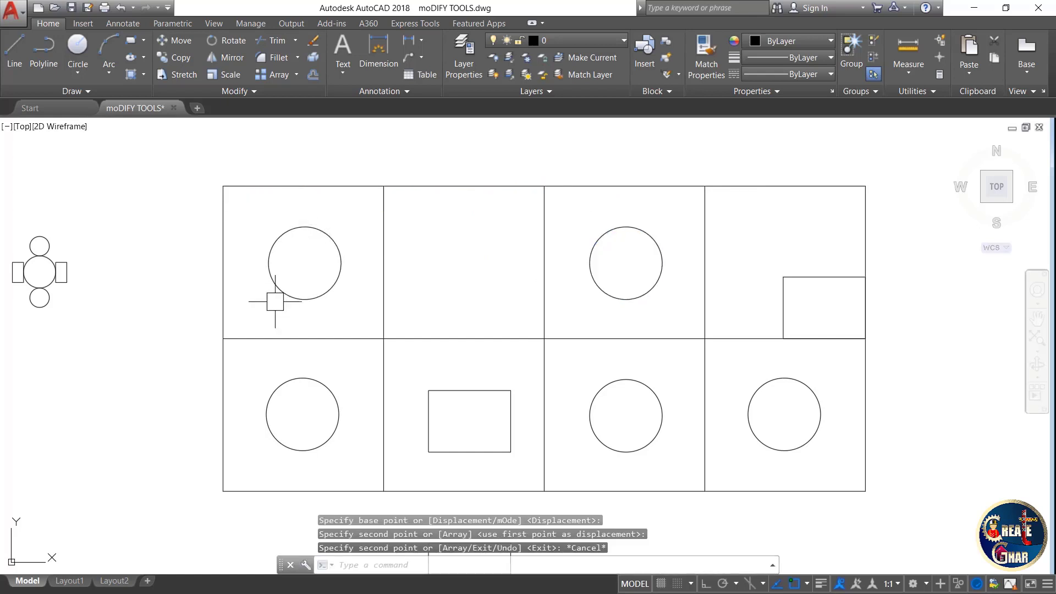
scroll(382, 307, "down", 6)
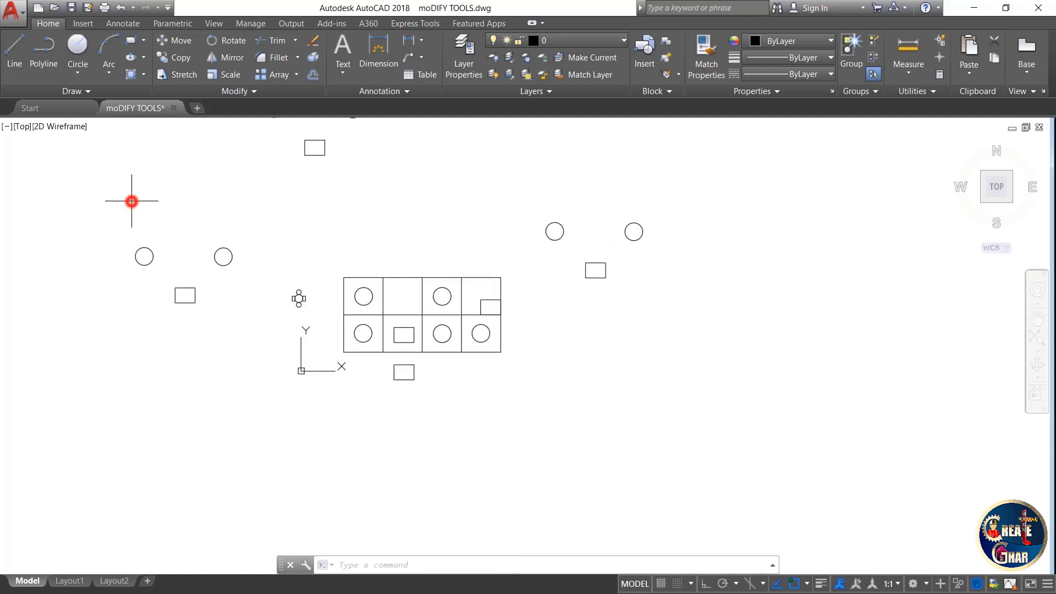
left_click(131, 202)
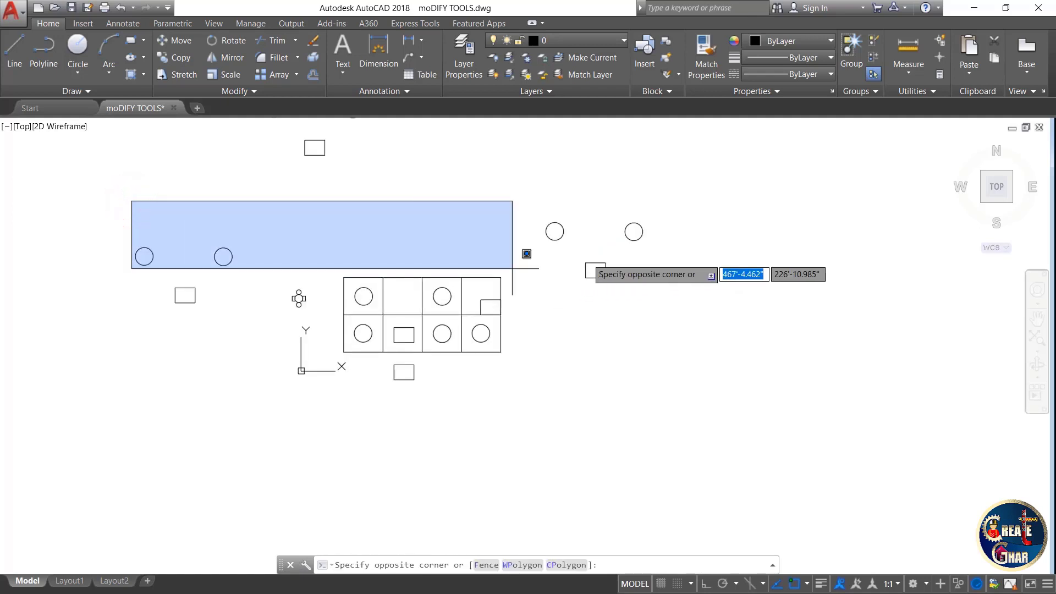
left_click(718, 256)
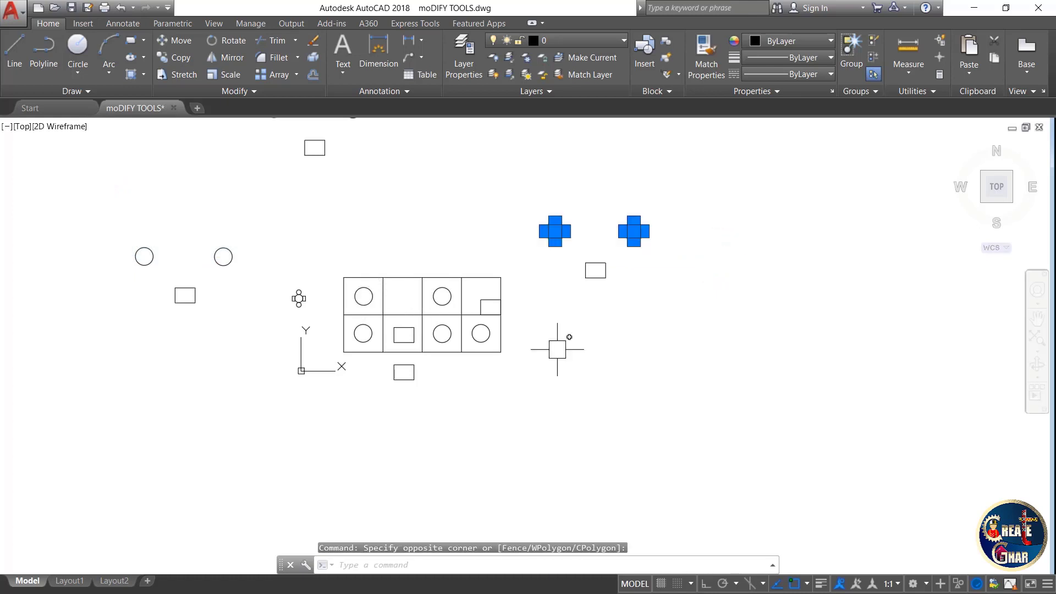
key("Escape")
scroll(121, 283, "up", 2)
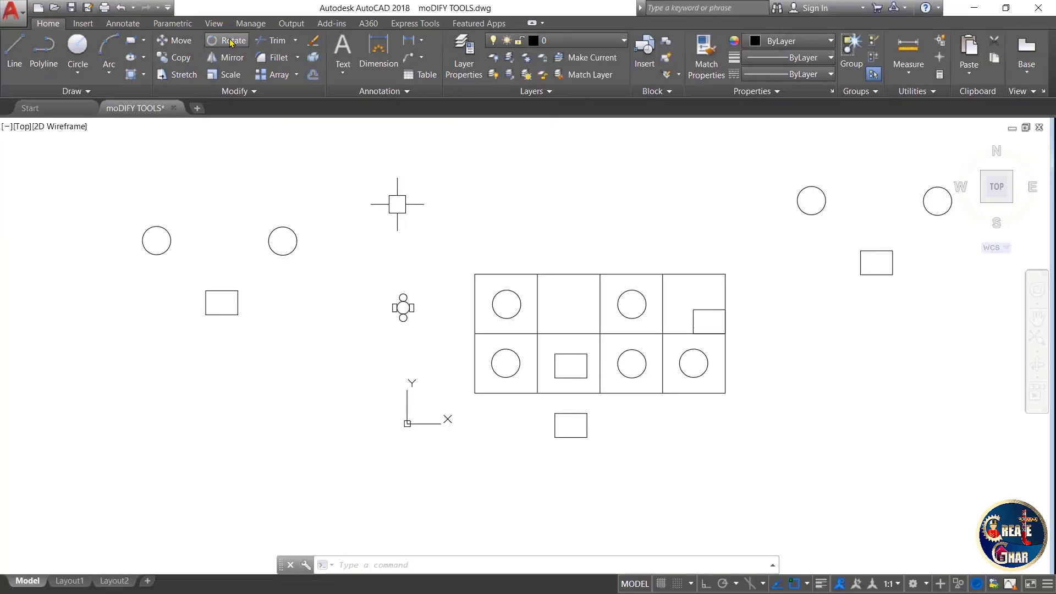
Rotate the rectangle left of the grid 180° around its lower-right corner.
key("Escape")
key("Escape")
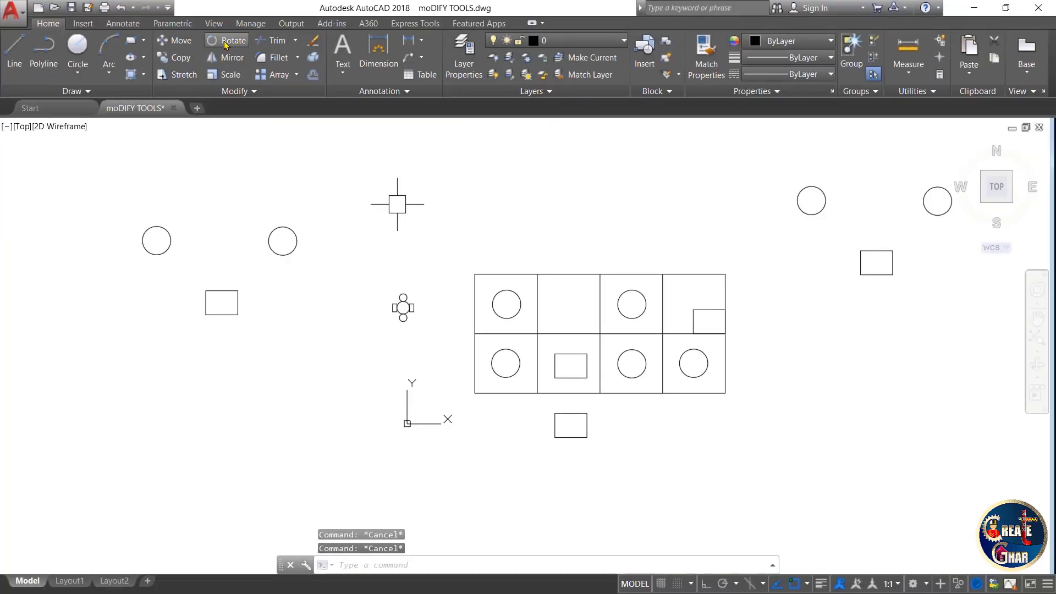
left_click(229, 43)
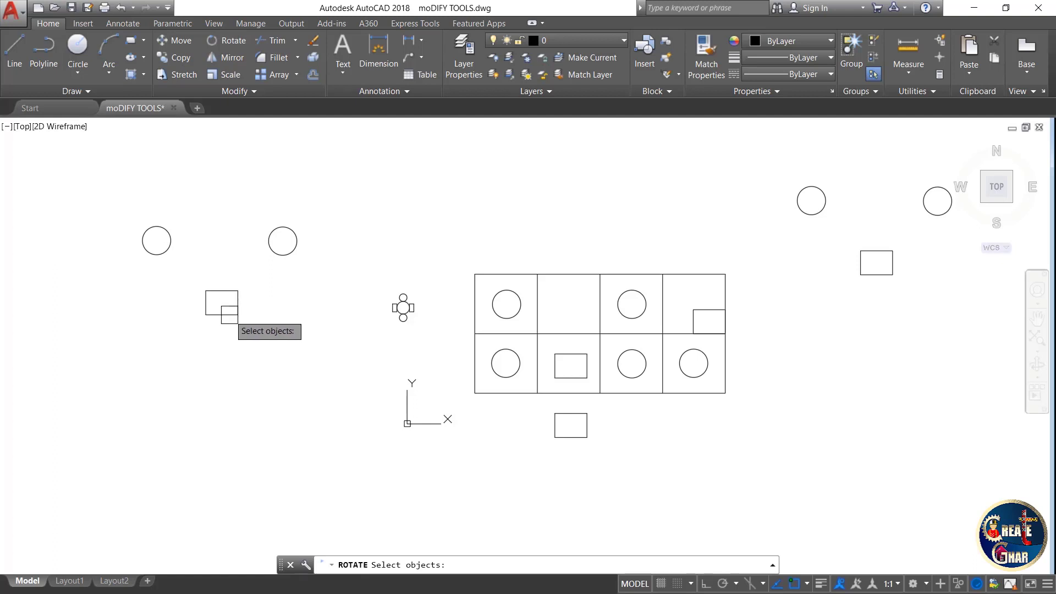
left_click(228, 317)
scroll(228, 317, "up", 4)
scroll(228, 316, "up", 4)
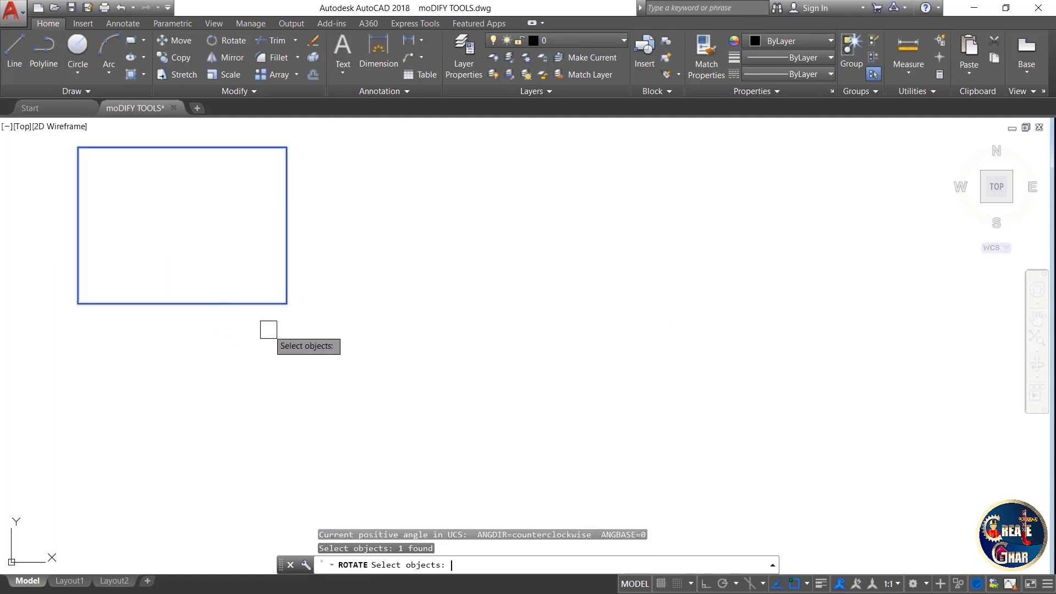
scroll(366, 358, "down", 4)
key("Return")
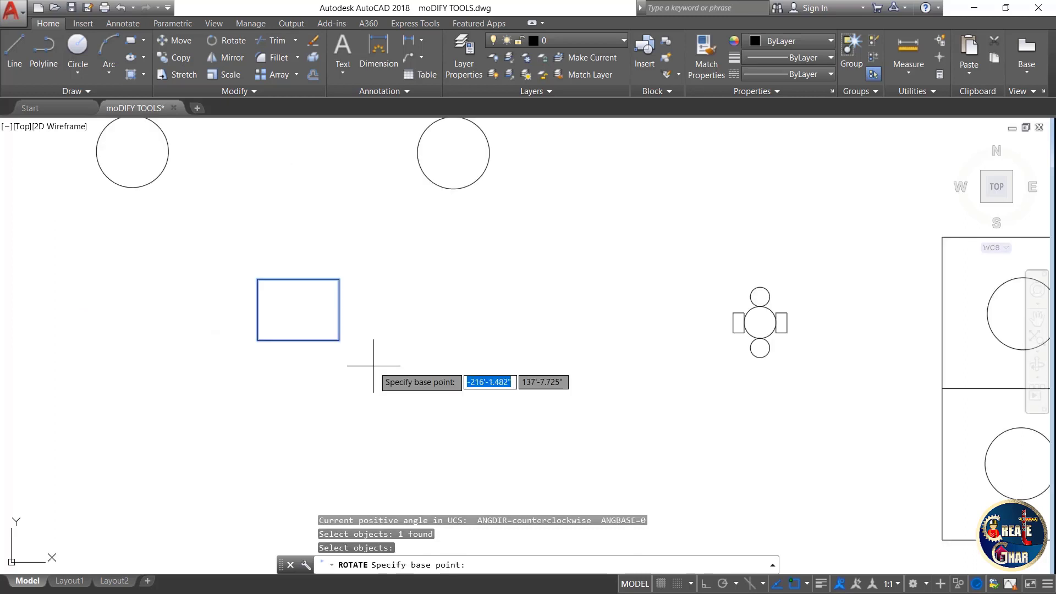
left_click(339, 339)
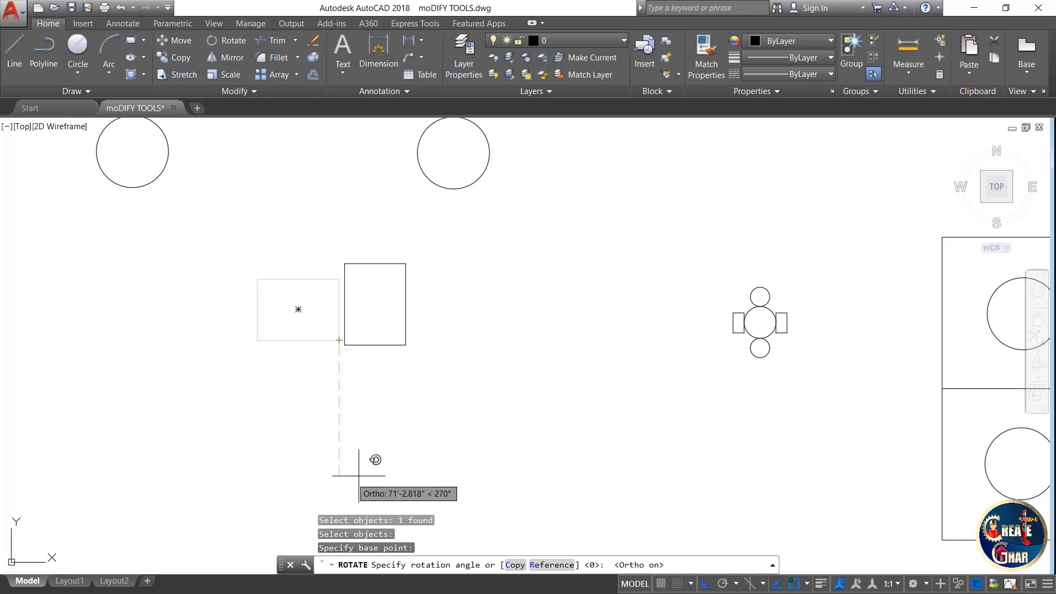
left_click(189, 379)
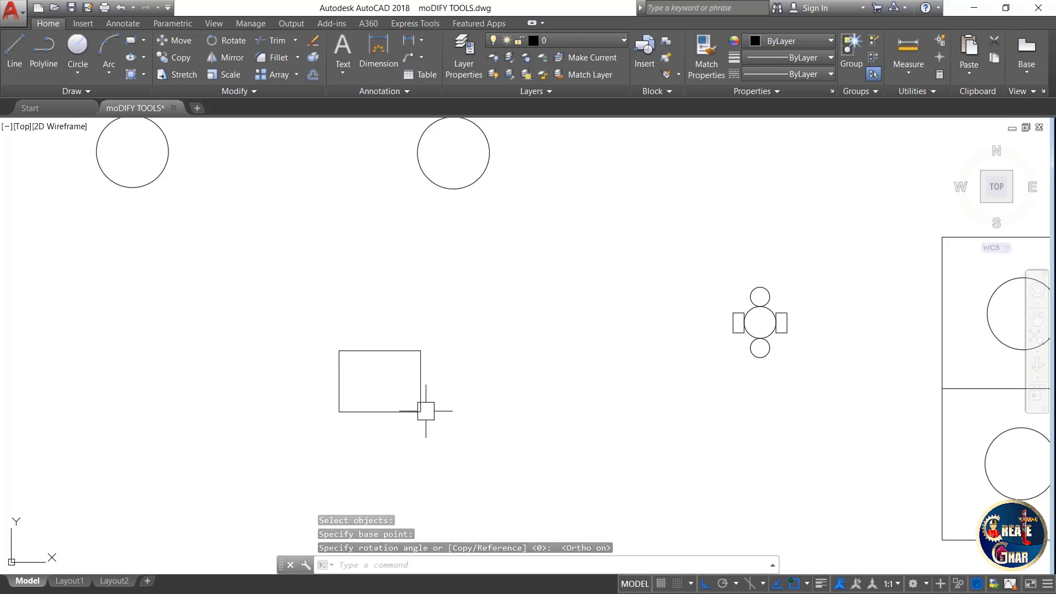
Start rotating the upper pair's right circle with RO, pivoting on its right quadrant.
scroll(384, 415, "down", 4)
key("Escape")
scroll(410, 328, "up", 6)
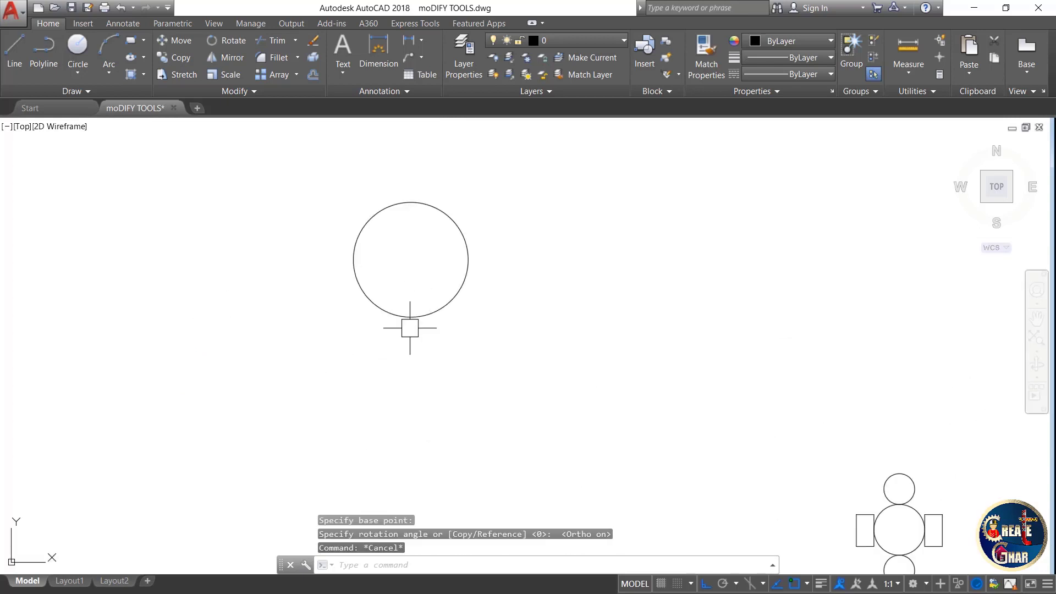
scroll(416, 358, "down", 2)
key("Escape")
left_click(420, 330)
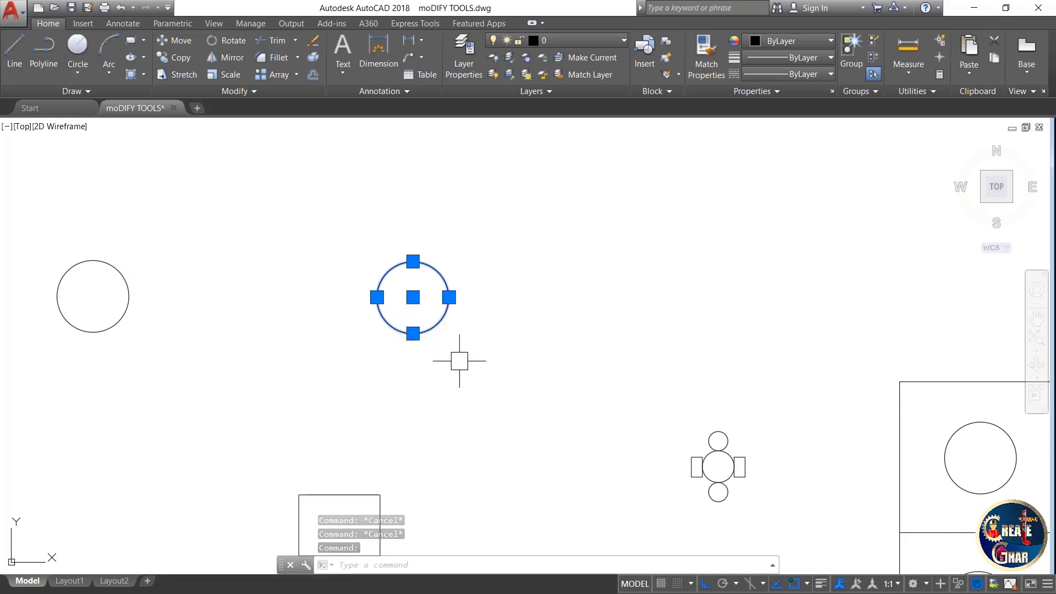
type("RO")
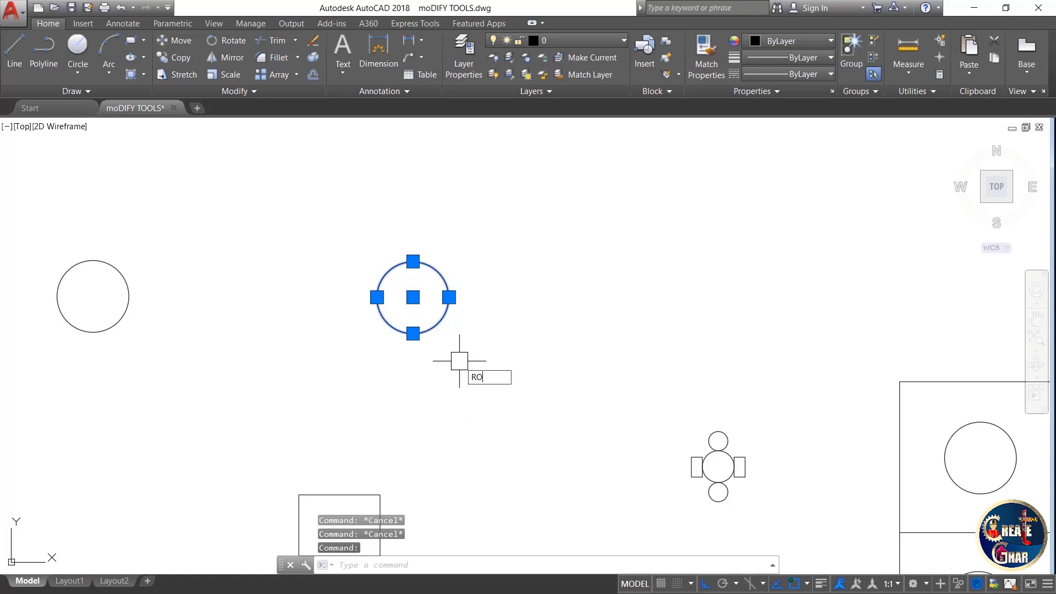
key("Return")
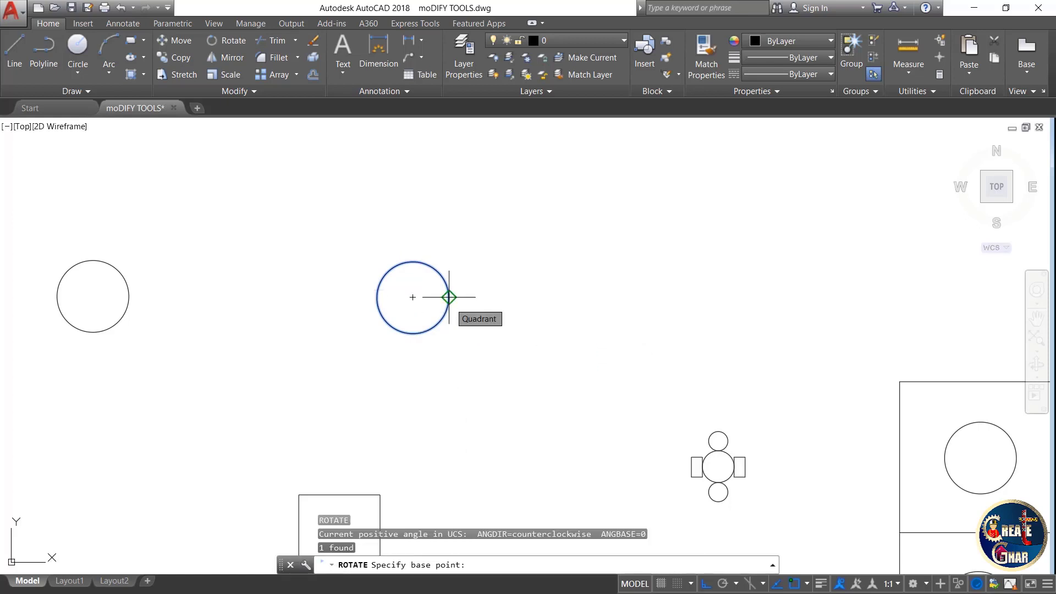
left_click(449, 303)
Toggle Ortho and try a 180° turn of the circle, which leaves it unmoved.
scroll(449, 297, "up", 4)
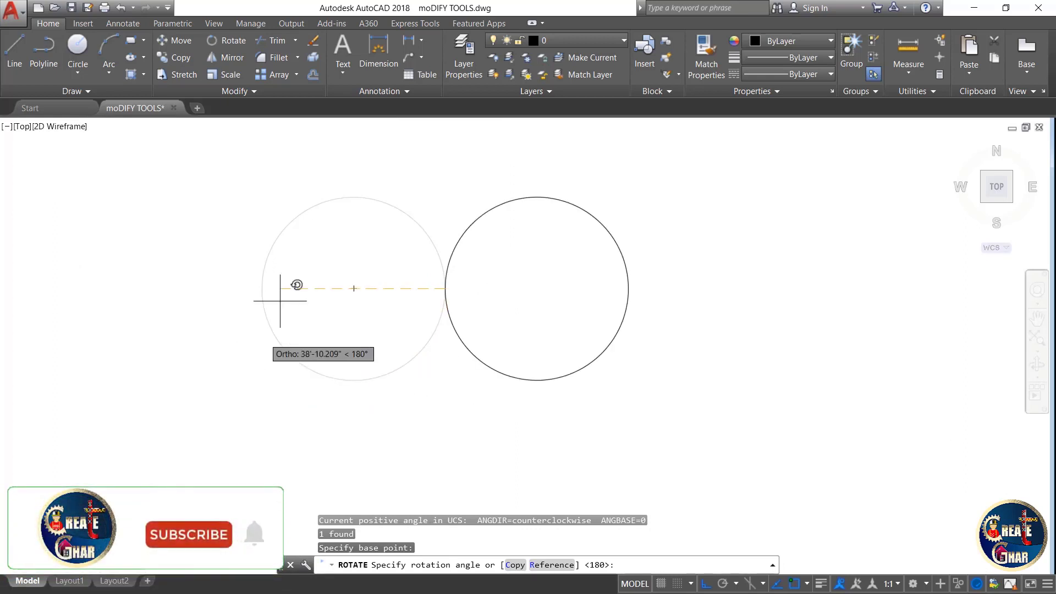
scroll(544, 218, "down", 6)
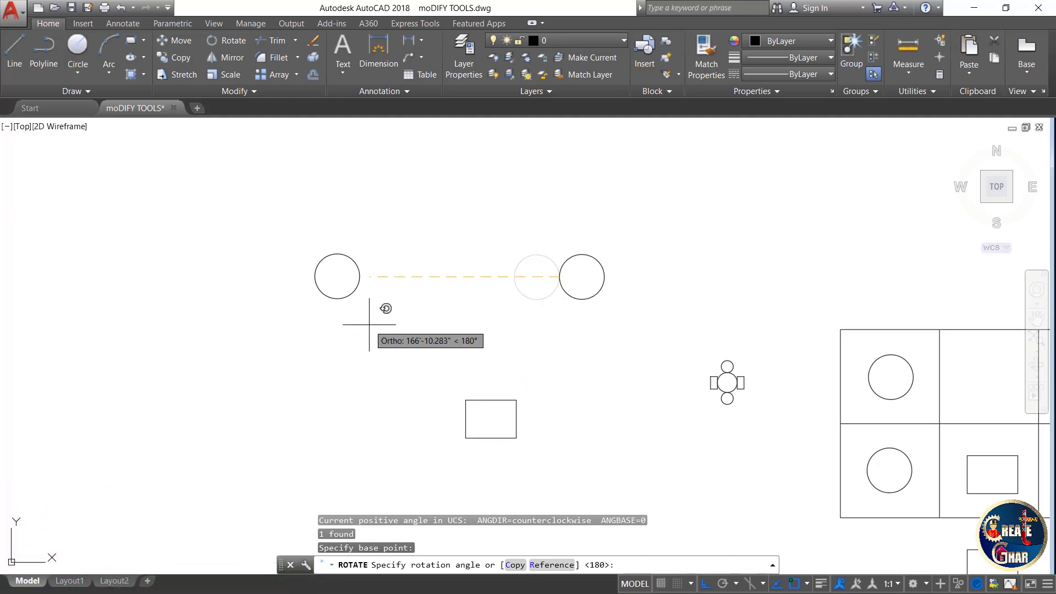
key("F8")
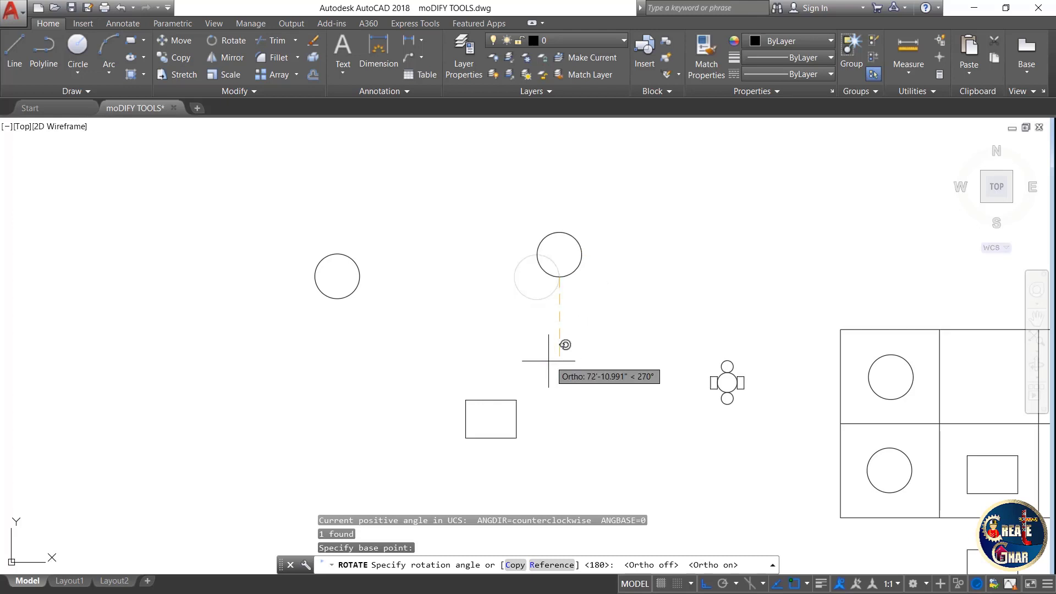
left_click(412, 298)
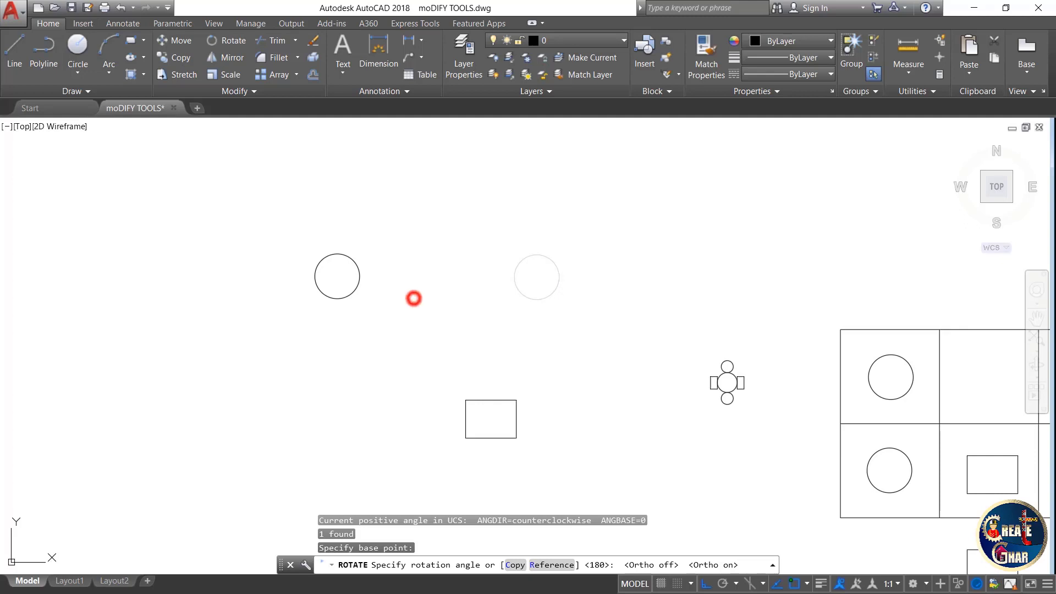
scroll(588, 286, "up", 3)
scroll(561, 283, "down", 3)
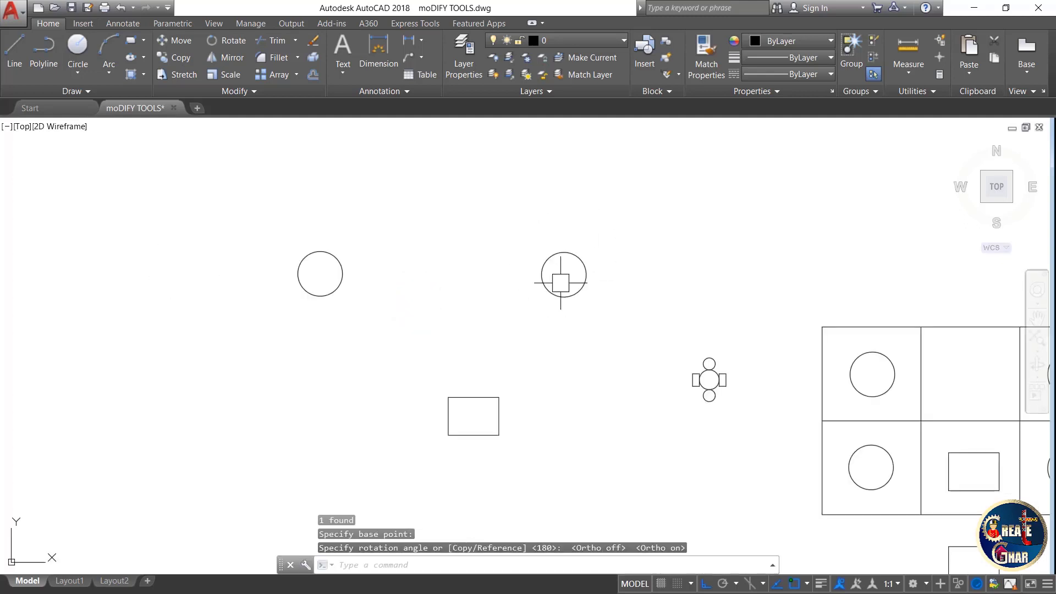
scroll(743, 380, "up", 5)
scroll(559, 283, "down", 4)
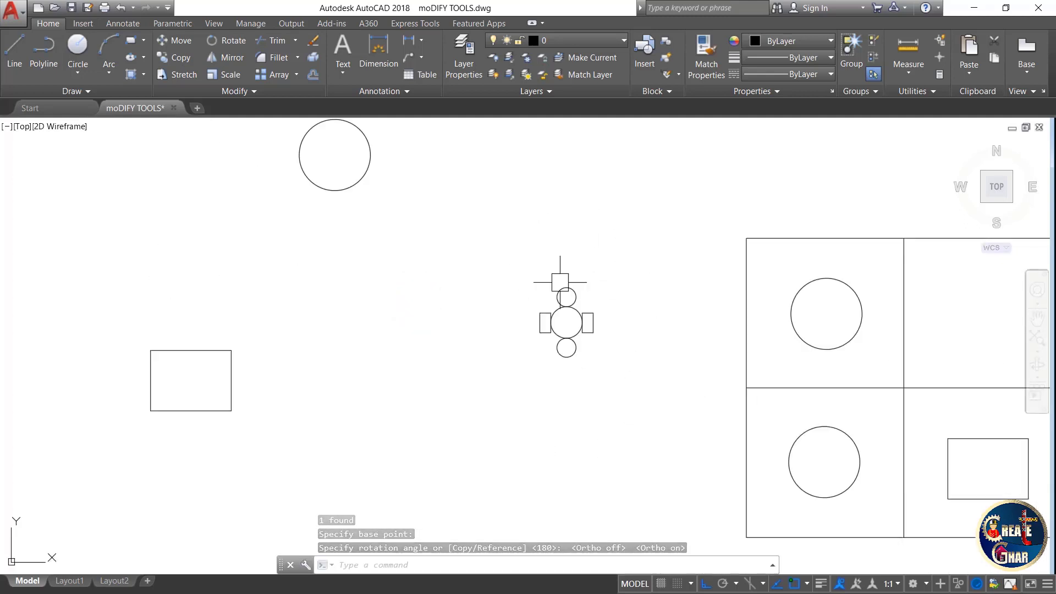
scroll(565, 352, "up", 1)
scroll(554, 248, "up", 5)
scroll(554, 248, "up", 2)
scroll(563, 263, "down", 2)
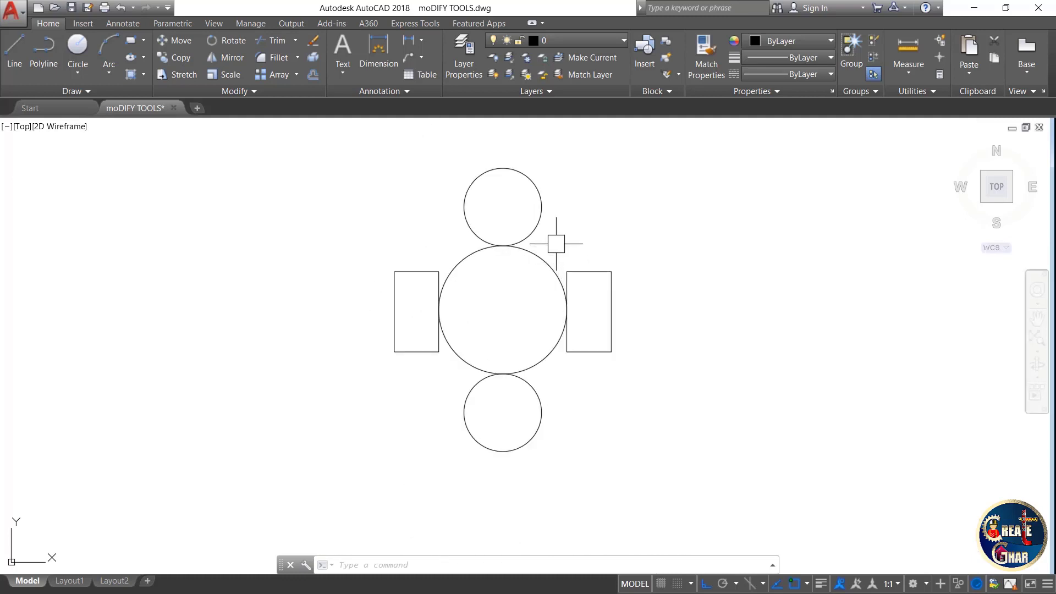
Rotate the two small circles and two rectangles 90° about the big circle's centre.
left_click(544, 214)
left_click(538, 400)
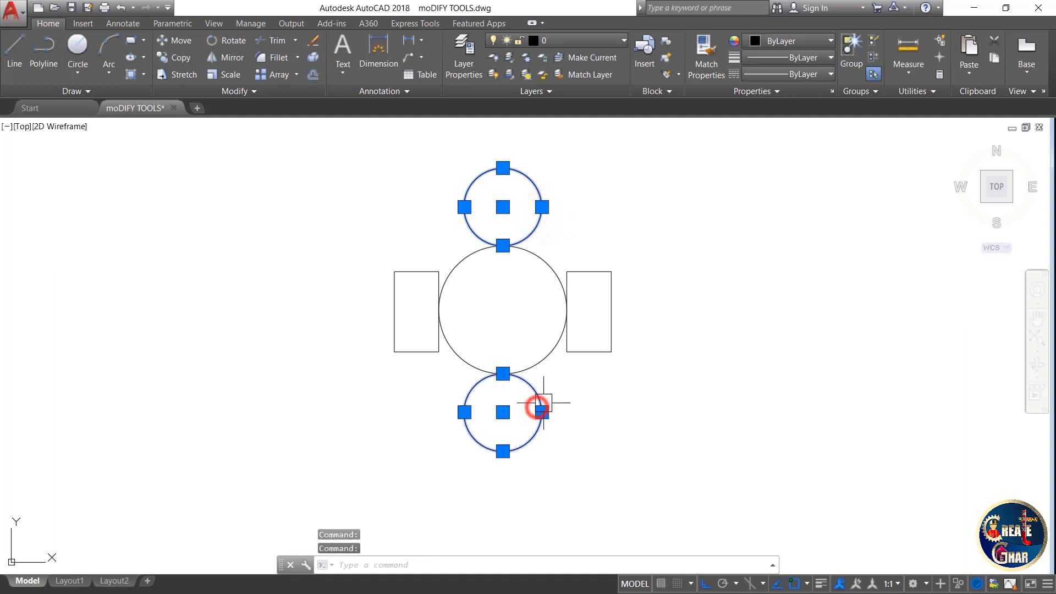
left_click(582, 352)
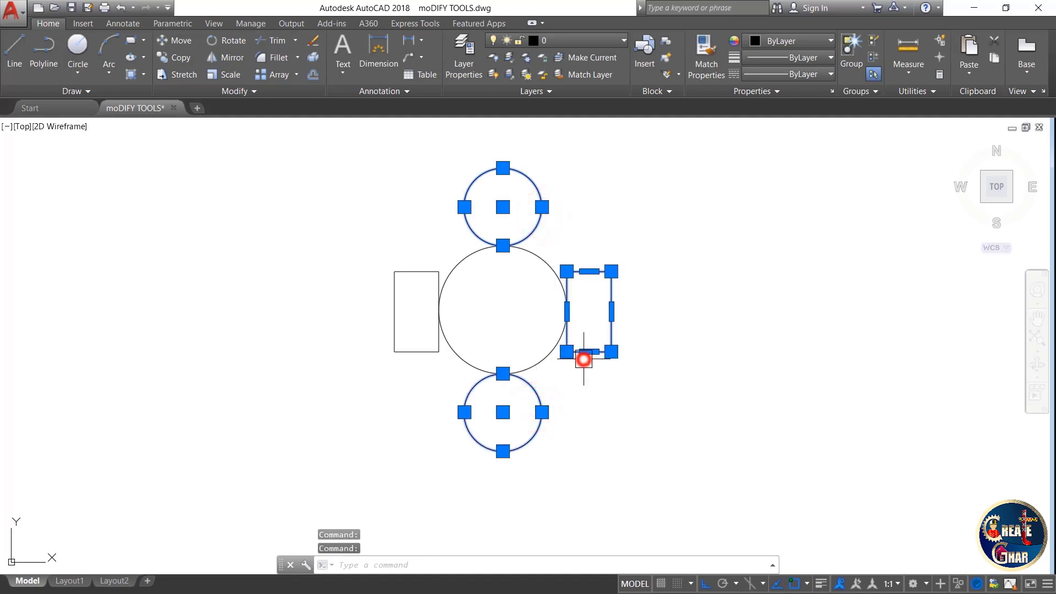
left_click(437, 352)
type("RO")
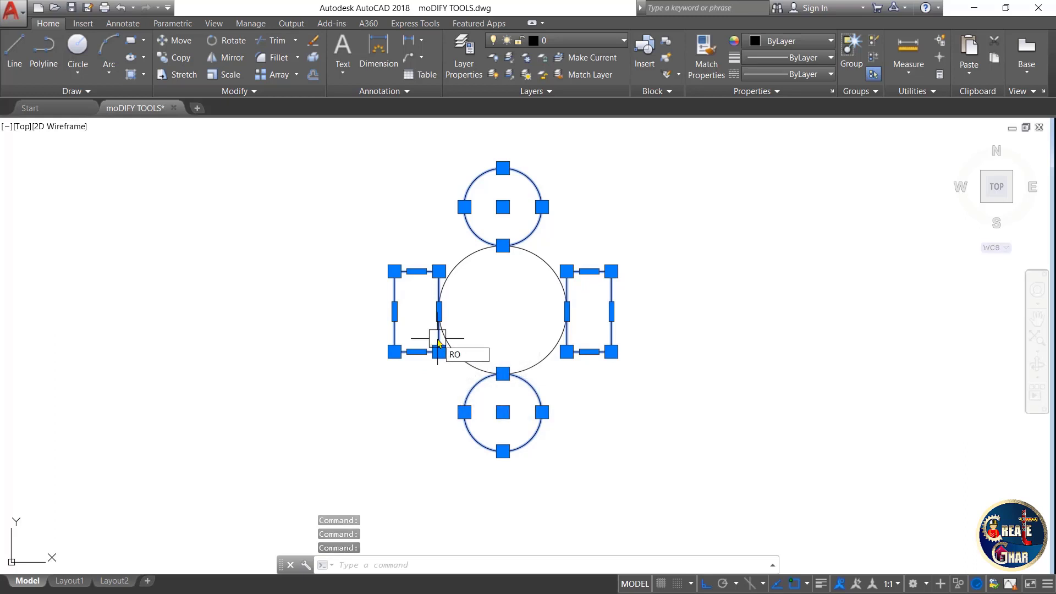
key("Return")
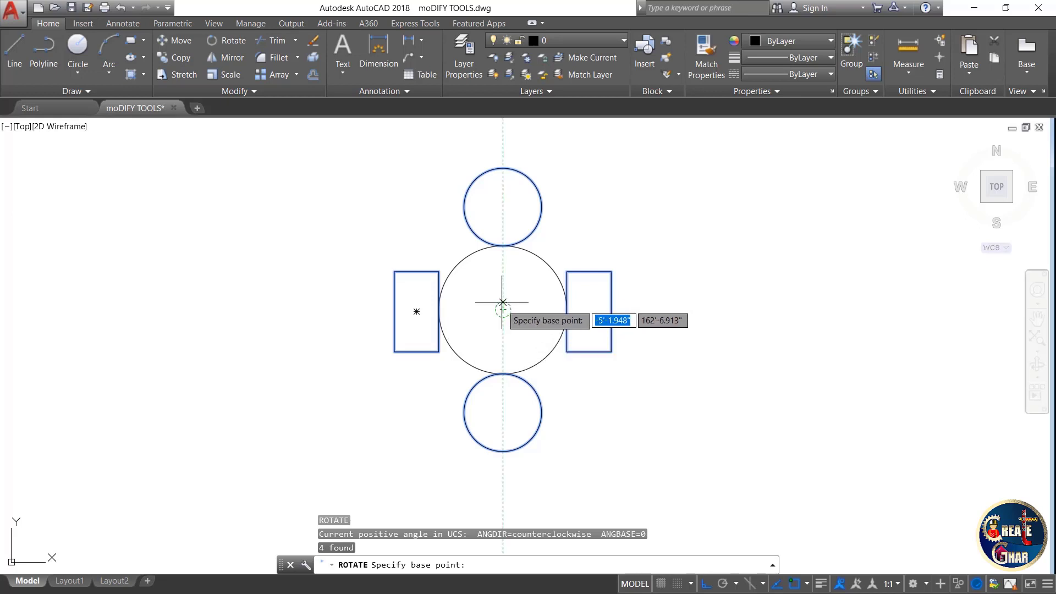
left_click(503, 309)
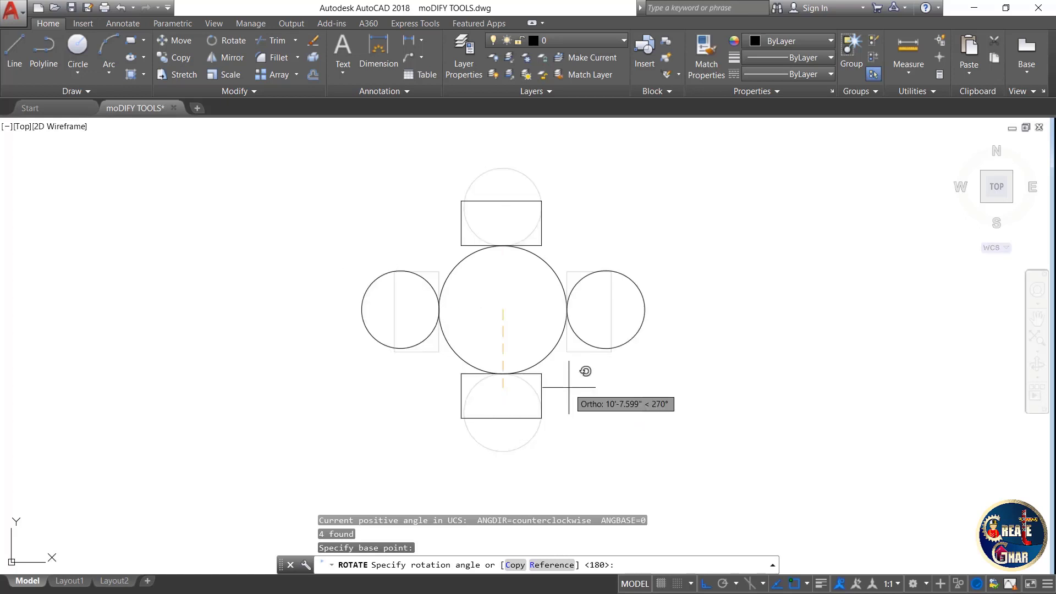
left_click(569, 387)
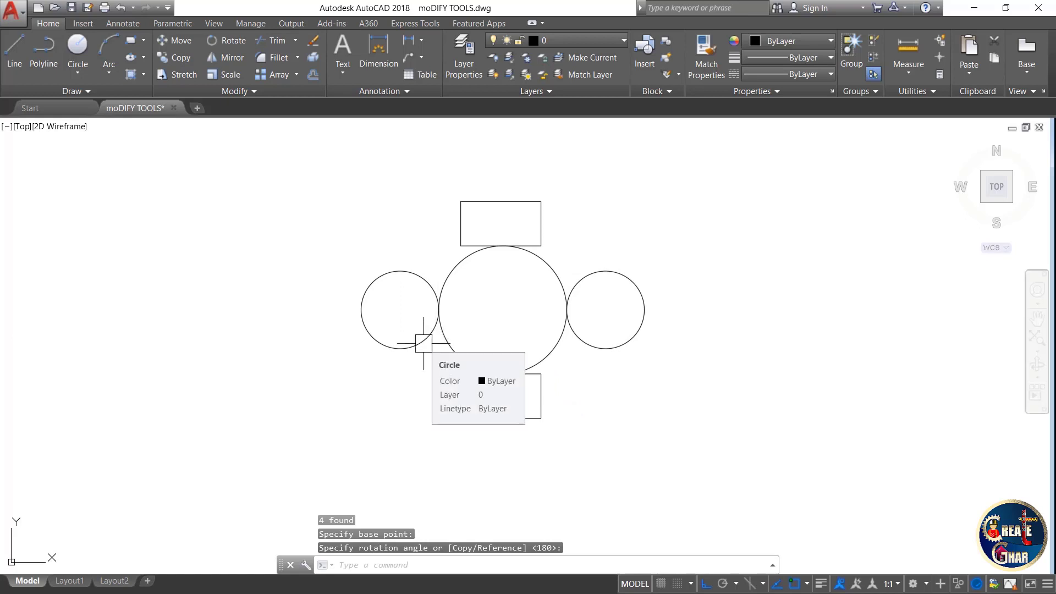
left_click(400, 348)
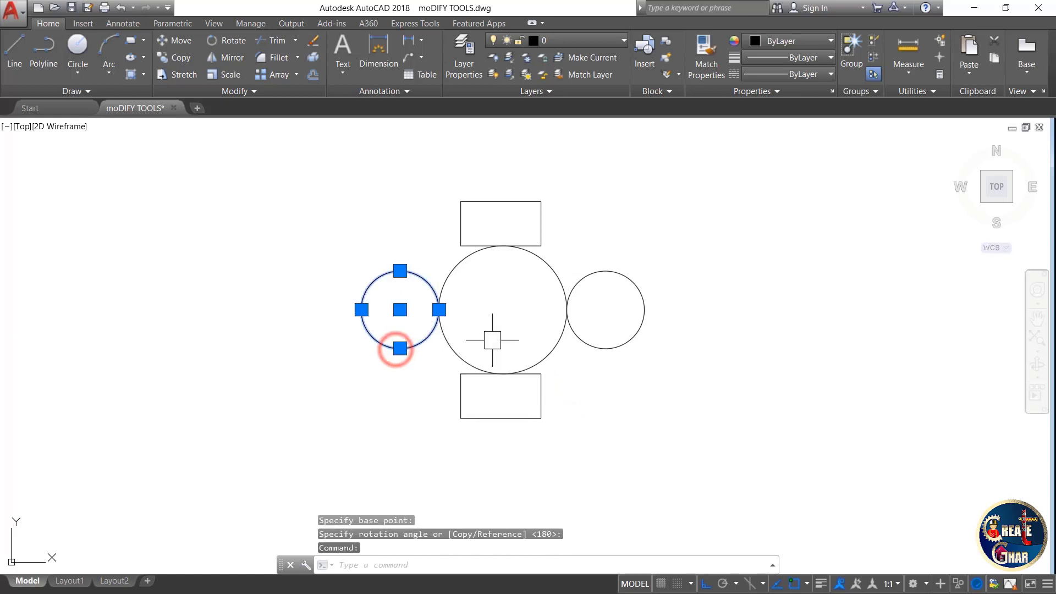
Delete the right small circle and the rectangle above the big circle.
key("Escape")
key("Escape")
left_click(605, 348)
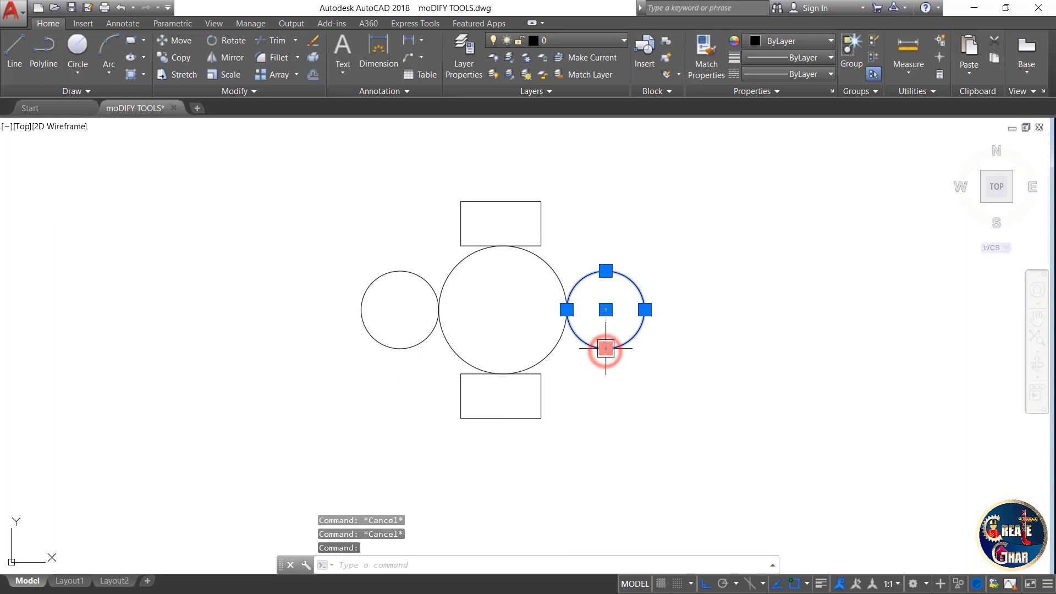
key("Delete")
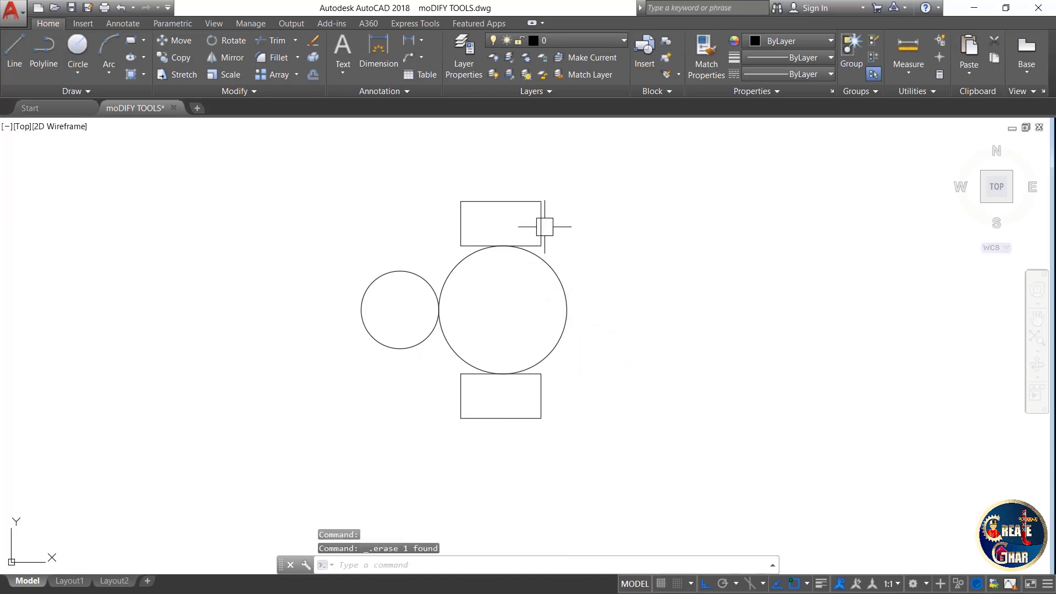
left_click(541, 224)
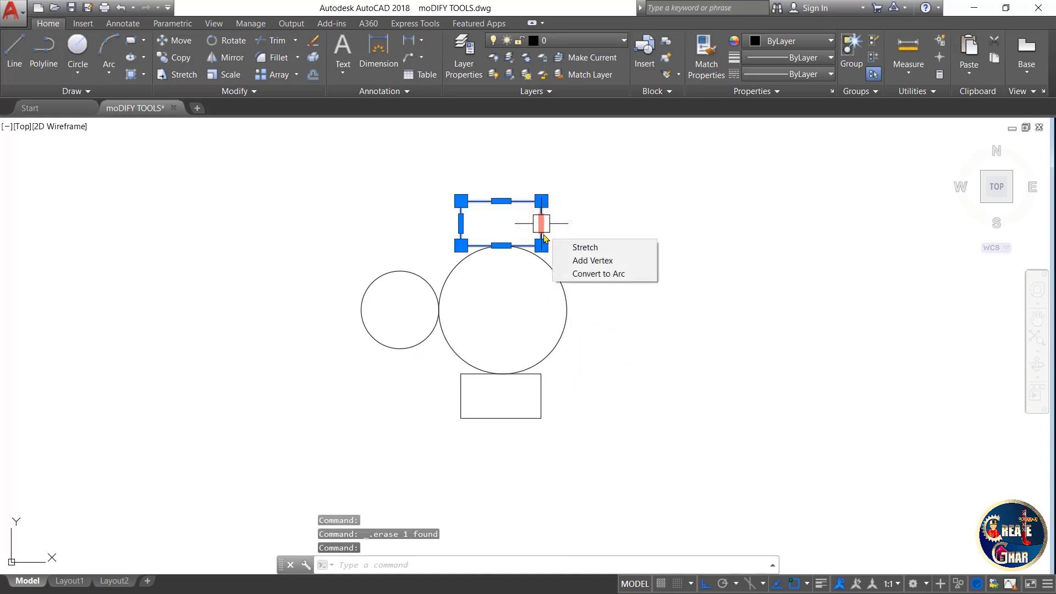
key("Delete")
Try rotating the left circle and bottom rectangle about the big circle's centre with Ortho off.
left_click(393, 342)
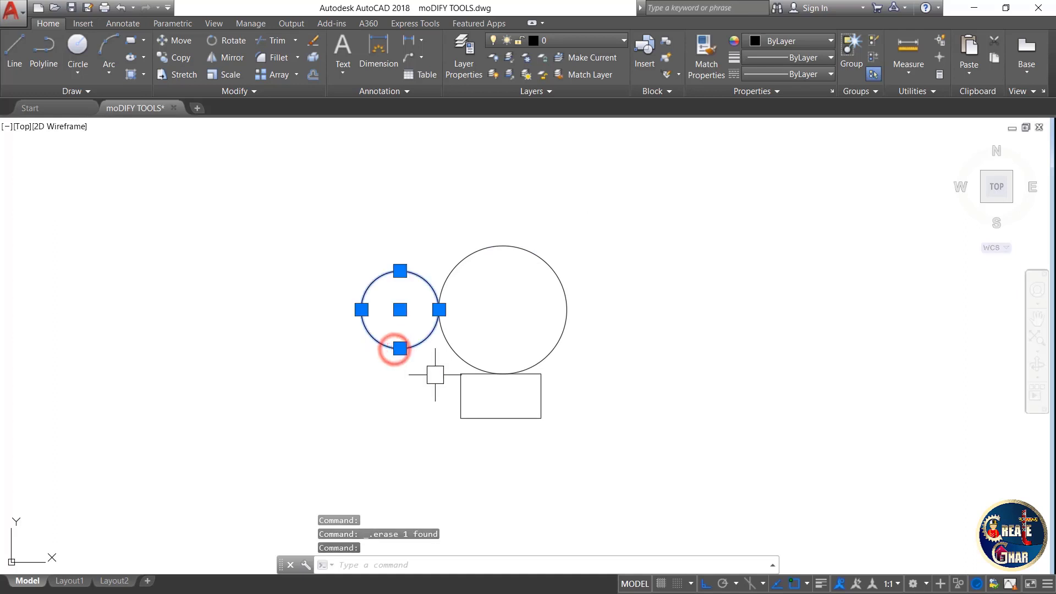
left_click(468, 419)
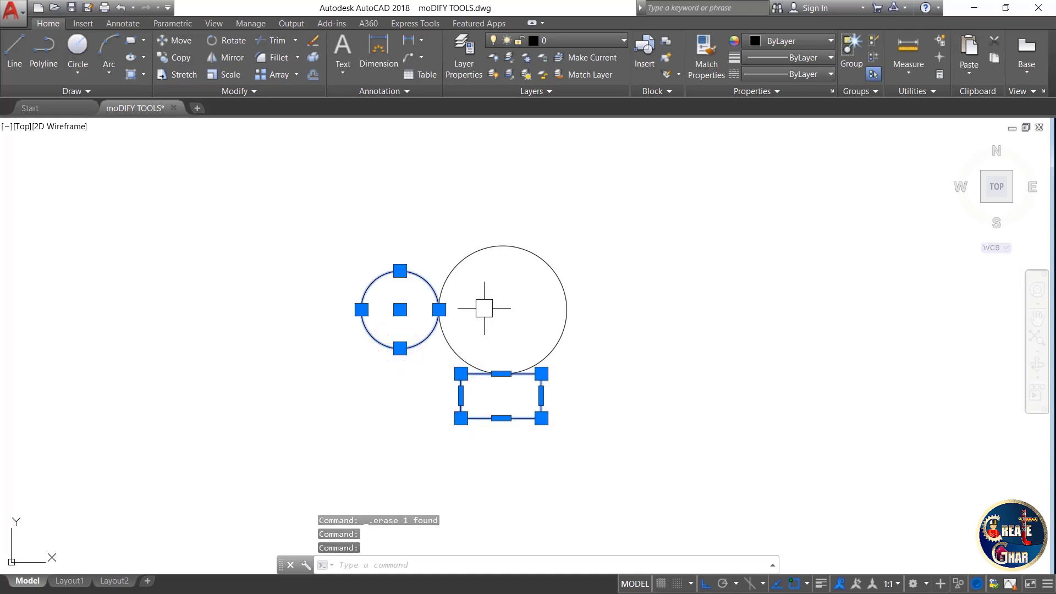
type("ro")
key("Return")
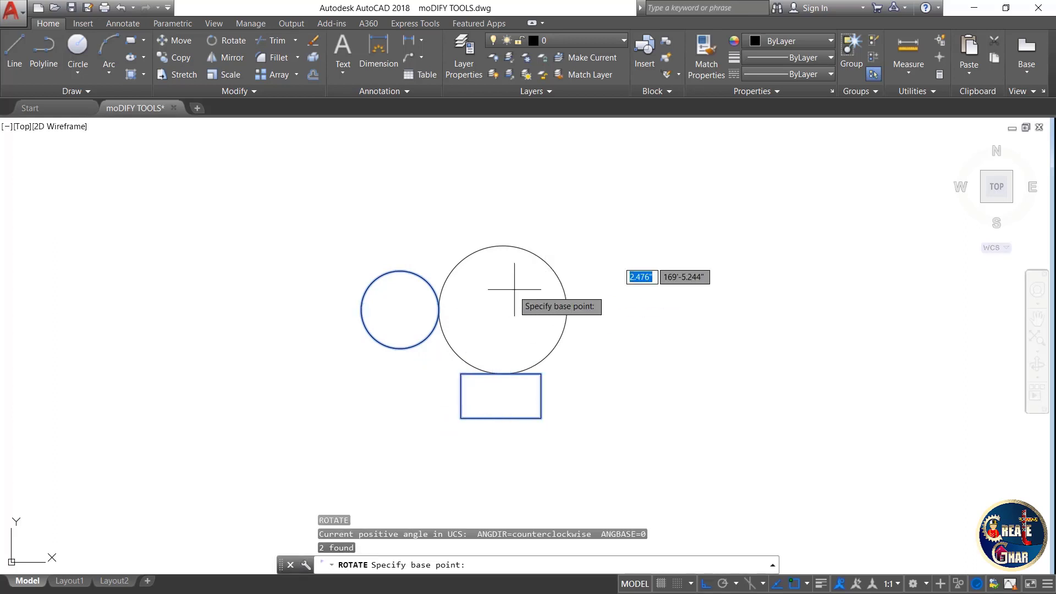
left_click(501, 300)
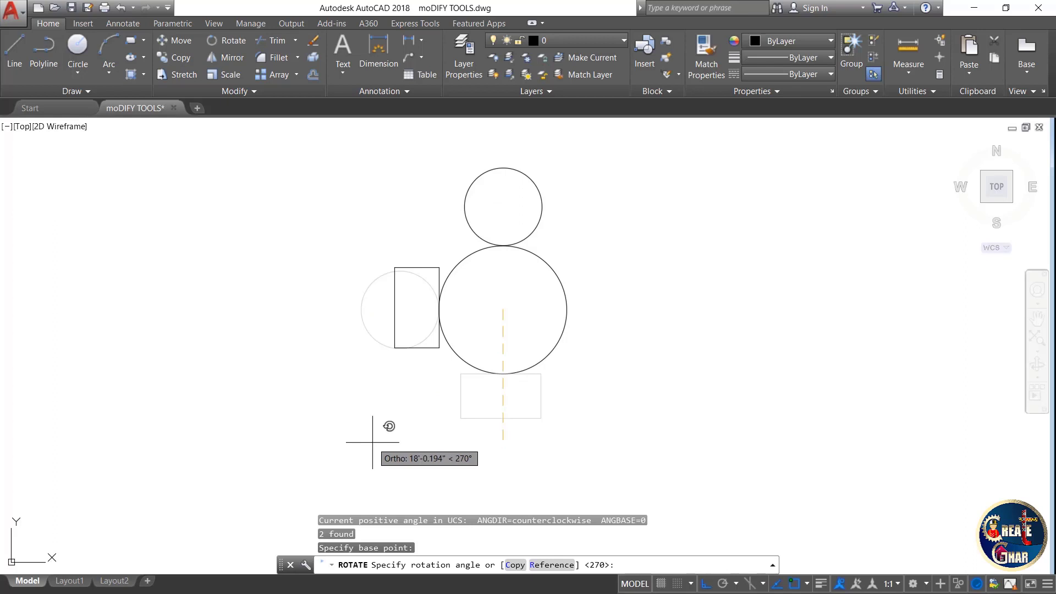
key("F8")
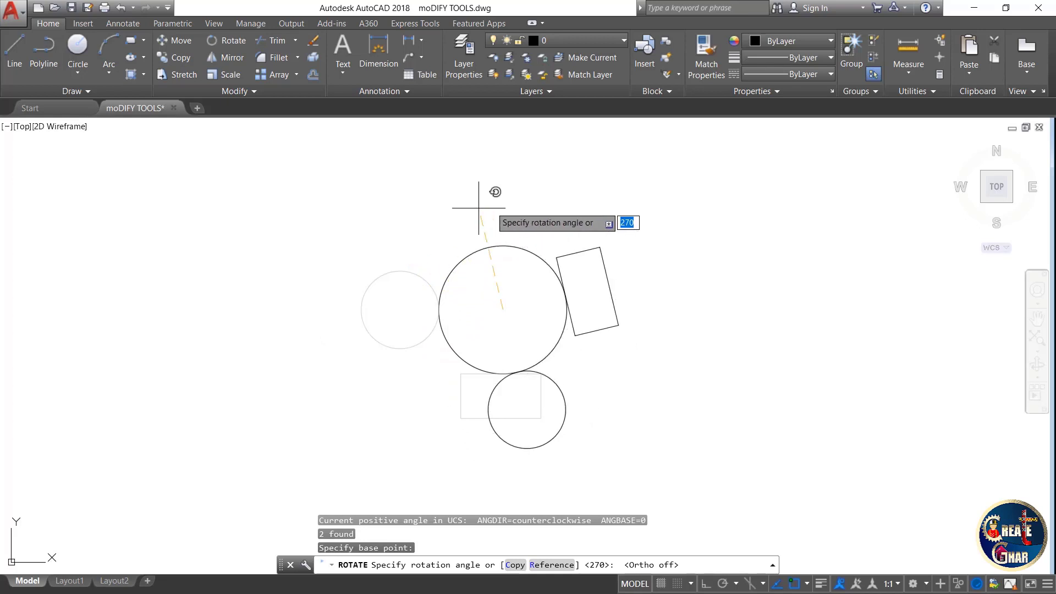
left_click(506, 198)
scroll(688, 330, "down", 5)
key("Escape")
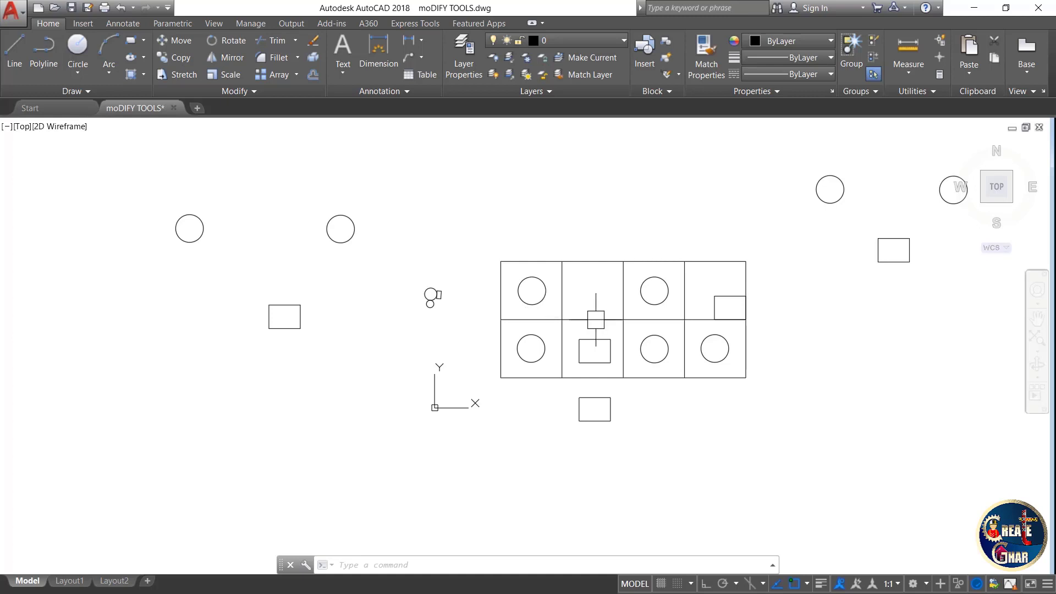
Window-select the grid's circles, rectangles and dividing lines.
left_click(595, 319)
key("Escape")
key("Escape")
key("Escape")
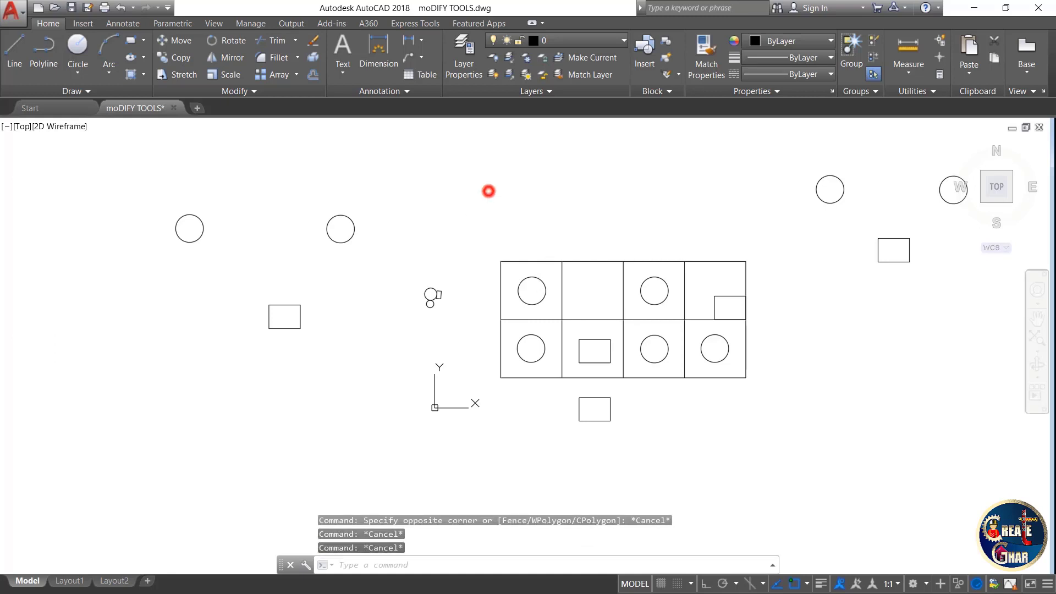
left_click(488, 190)
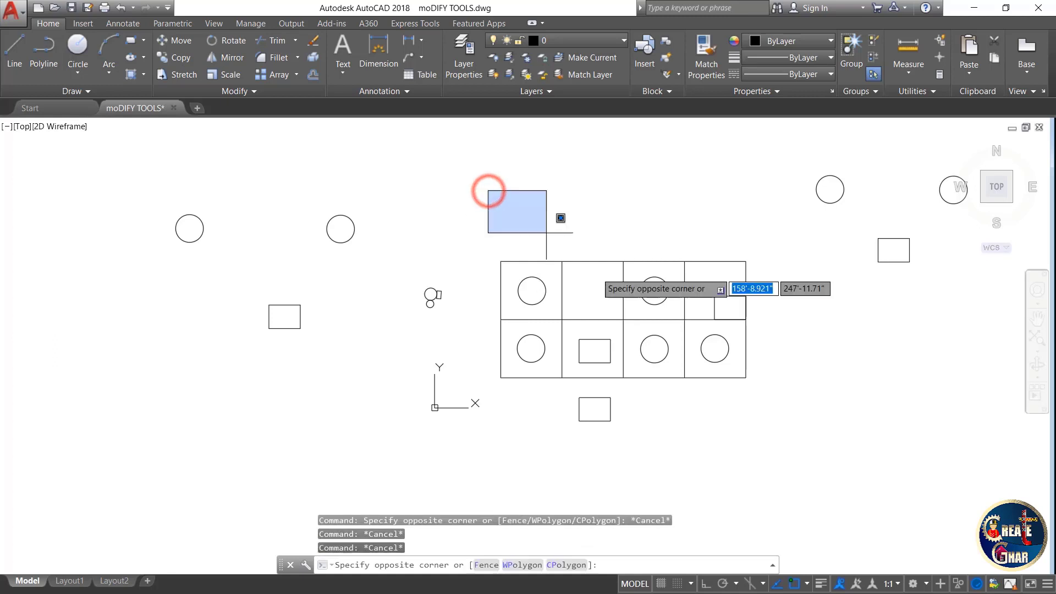
left_click(734, 402)
type("CO")
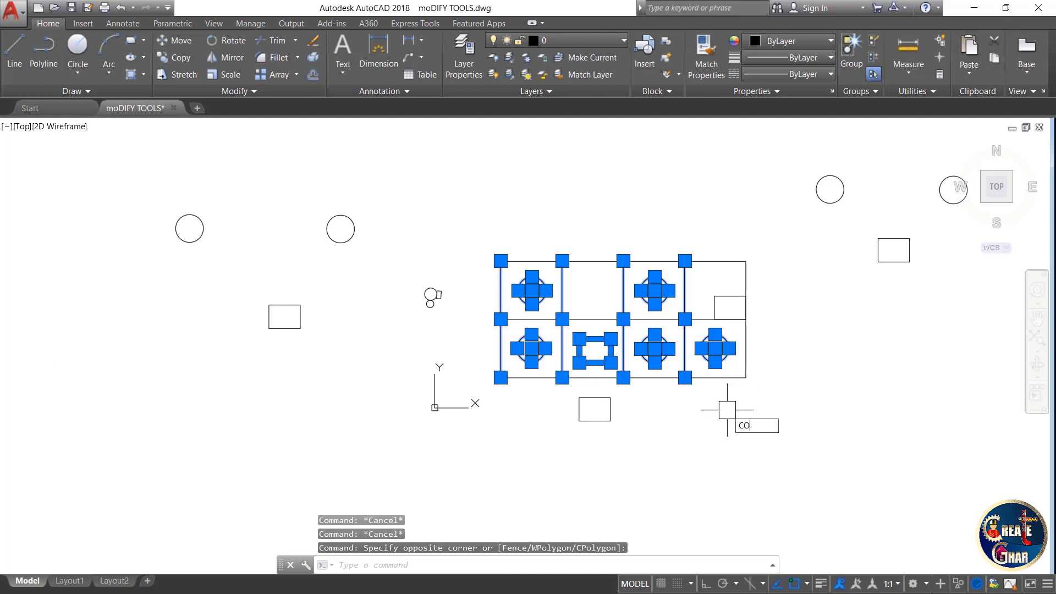
Copy the selection to three spots: right, lower left and lower right of the grid.
key("Return")
left_click(745, 377)
scroll(748, 374, "down", 6)
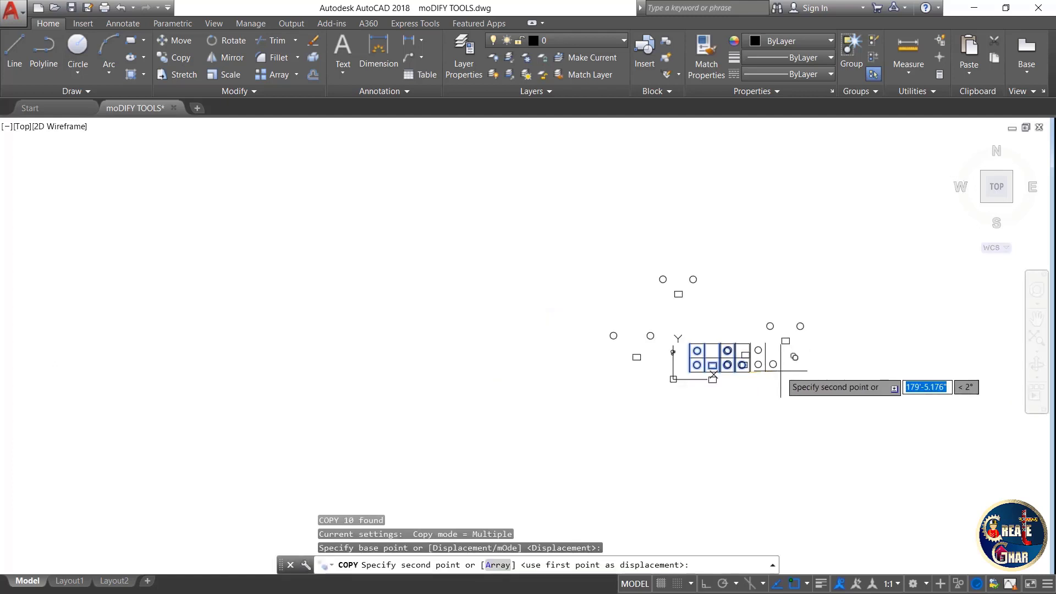
scroll(780, 372, "up", 4)
scroll(781, 371, "down", 4)
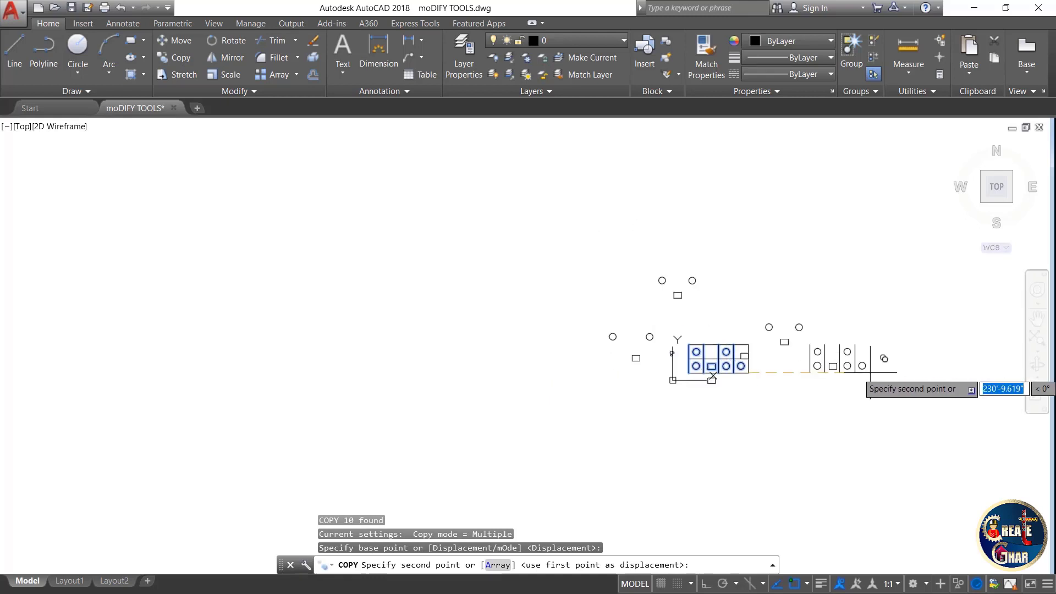
left_click(904, 372)
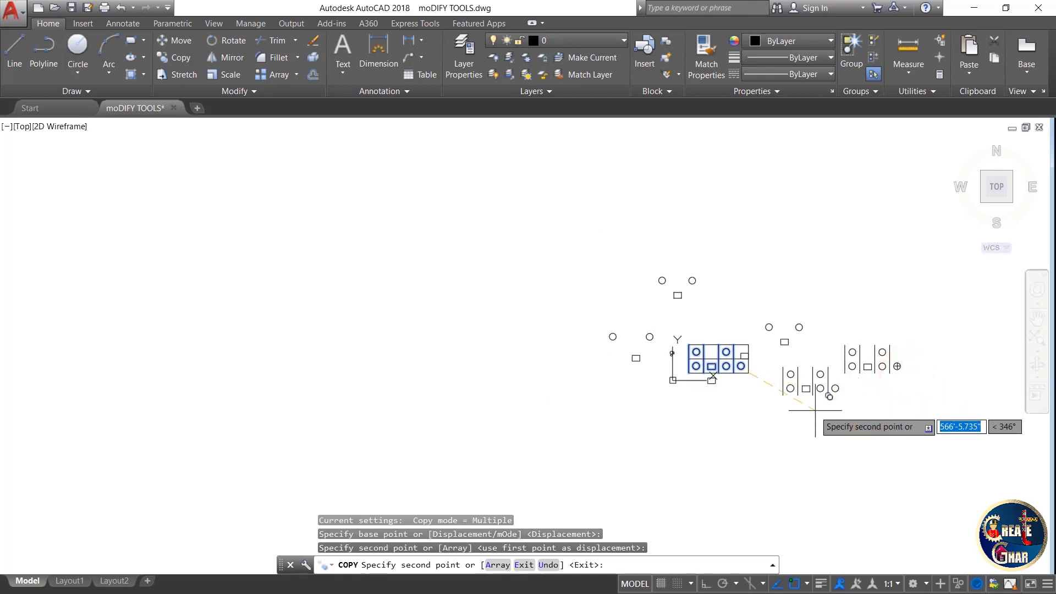
left_click(786, 464)
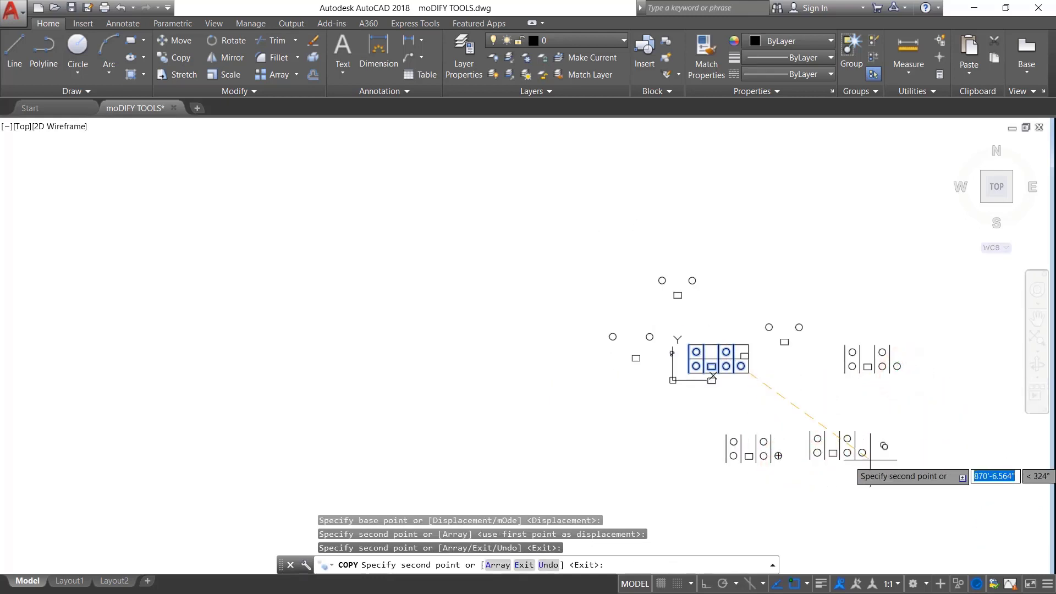
left_click(904, 458)
key("Escape")
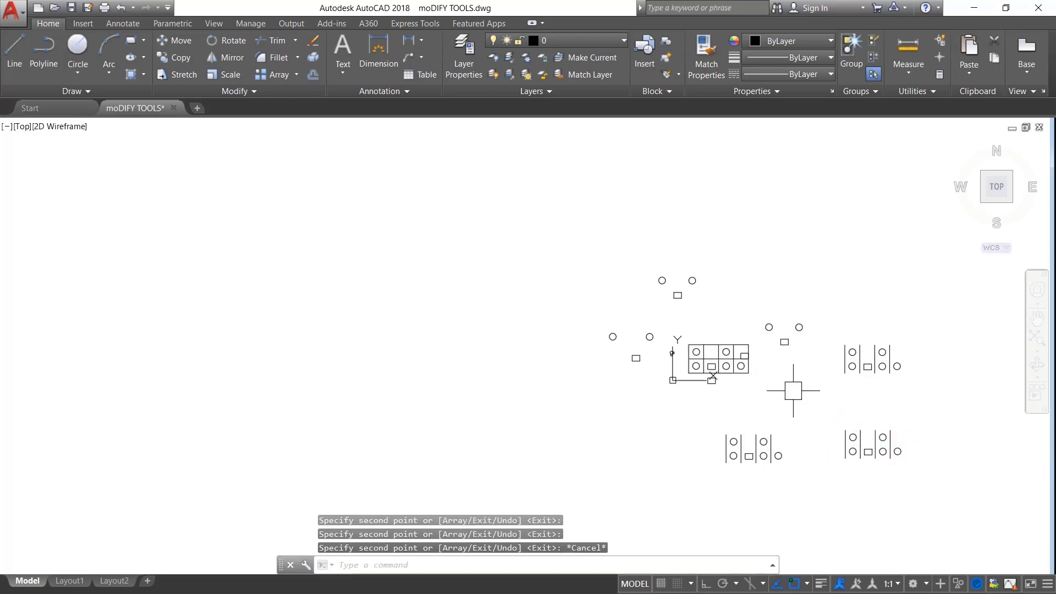
scroll(774, 361, "up", 4)
Window-select nine grid shapes and rotate them about the grid's lower-right corner.
left_click(723, 359)
key("Escape")
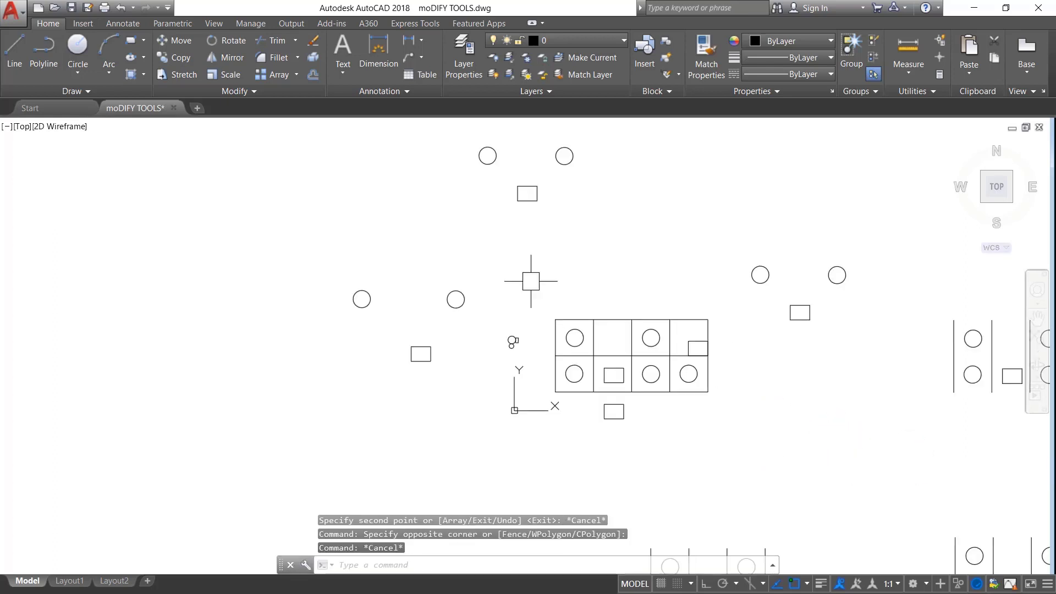
left_click(522, 262)
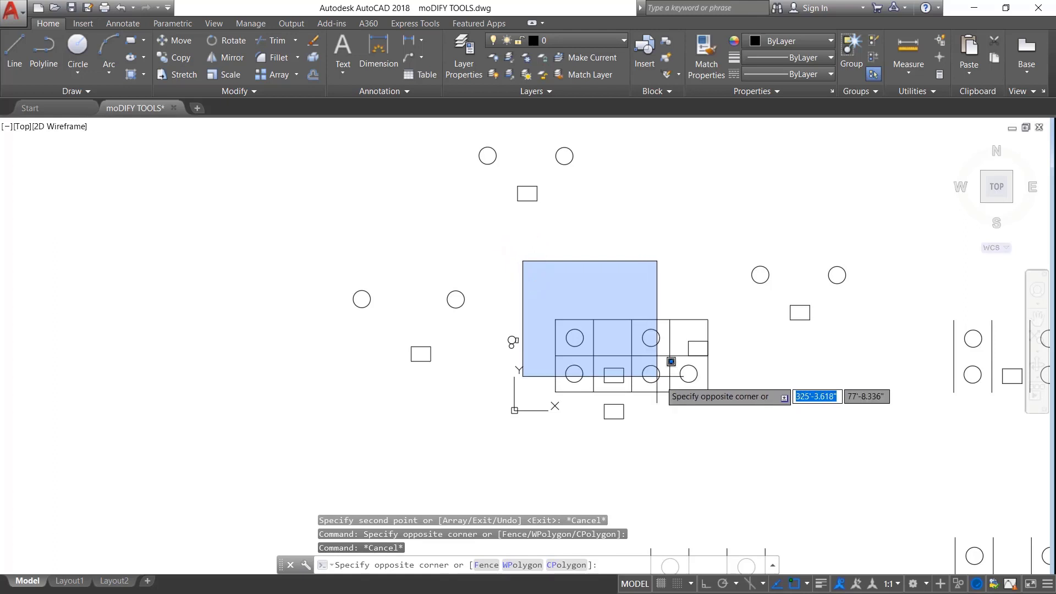
left_click(691, 400)
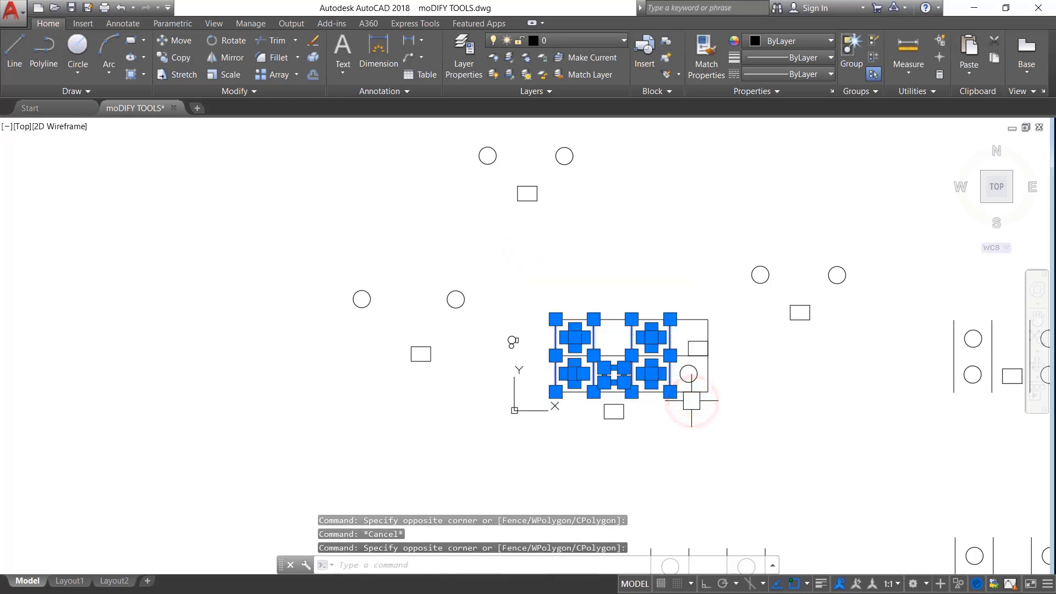
type("RO")
key("Return")
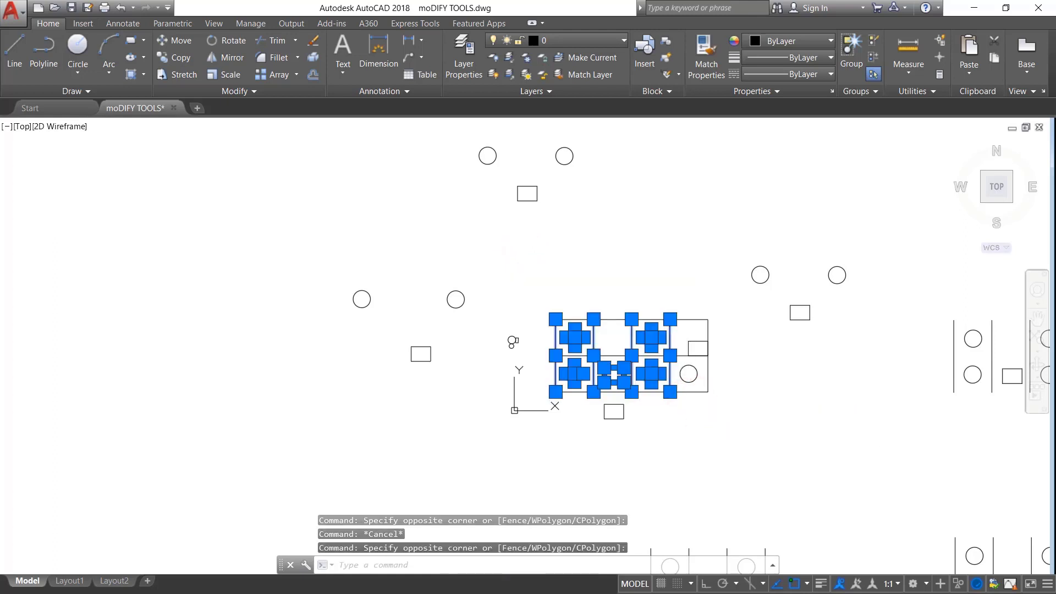
left_click(708, 392)
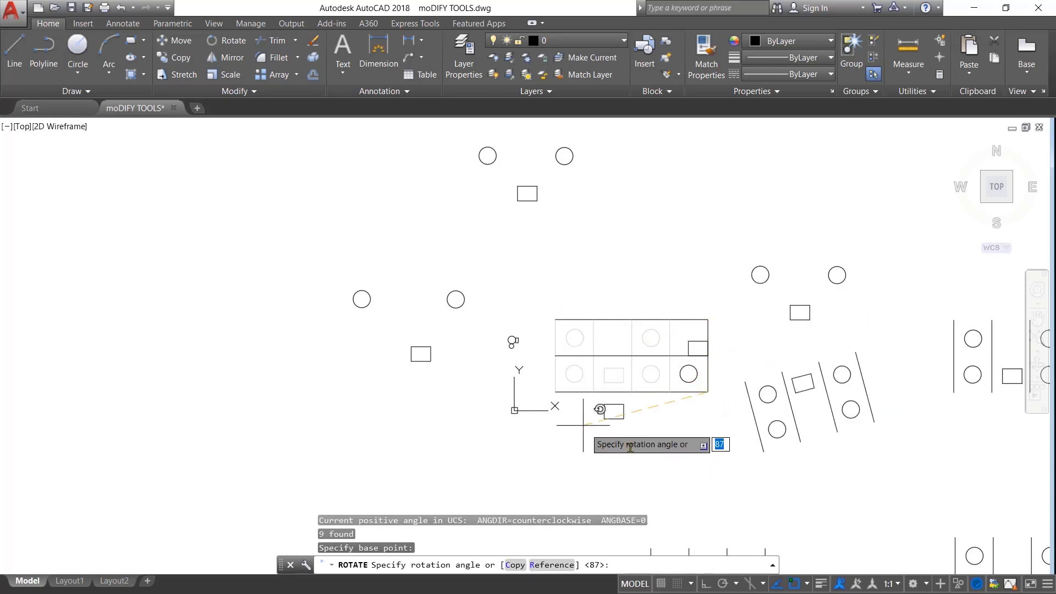
left_click(654, 455)
scroll(494, 301, "down", 2)
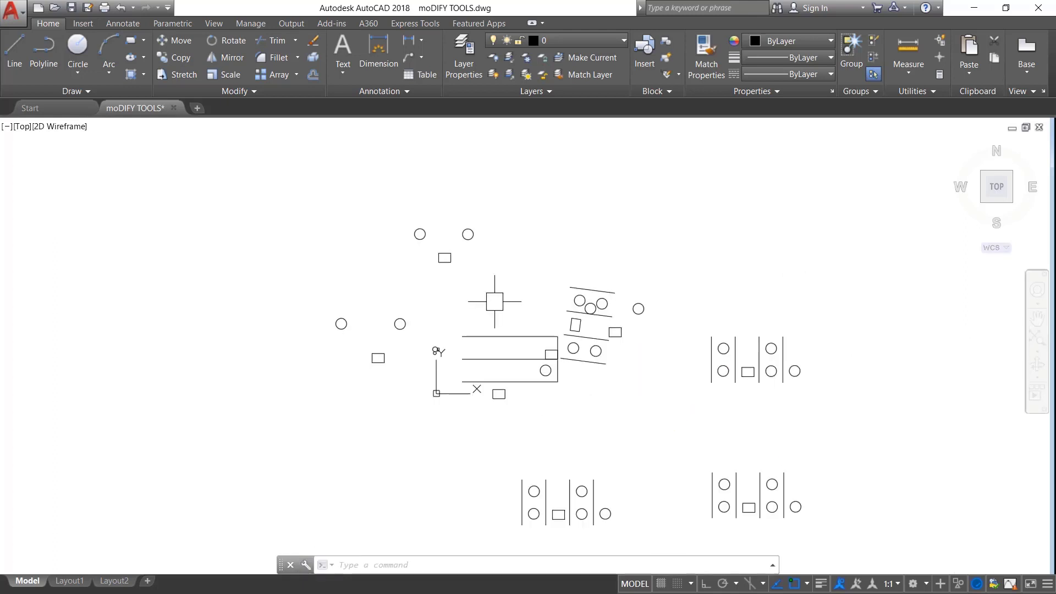